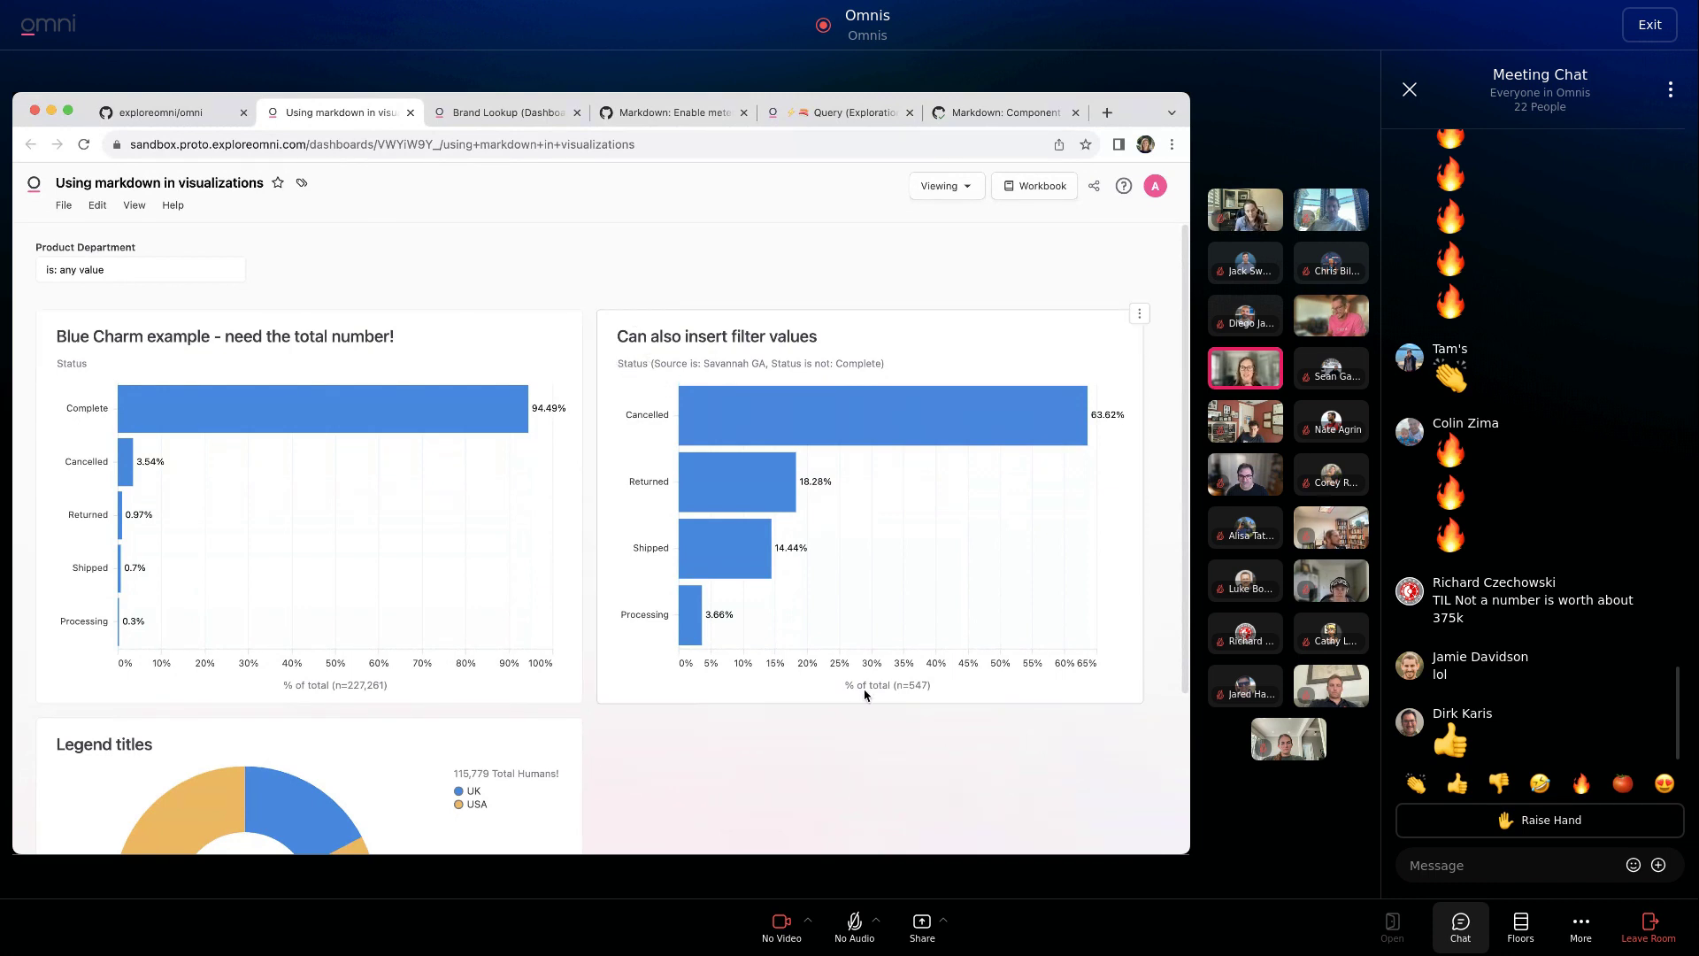
Open the "Can also insert filter values" tile from the dashboard for exploration.
scroll(699, 688, "down", 3)
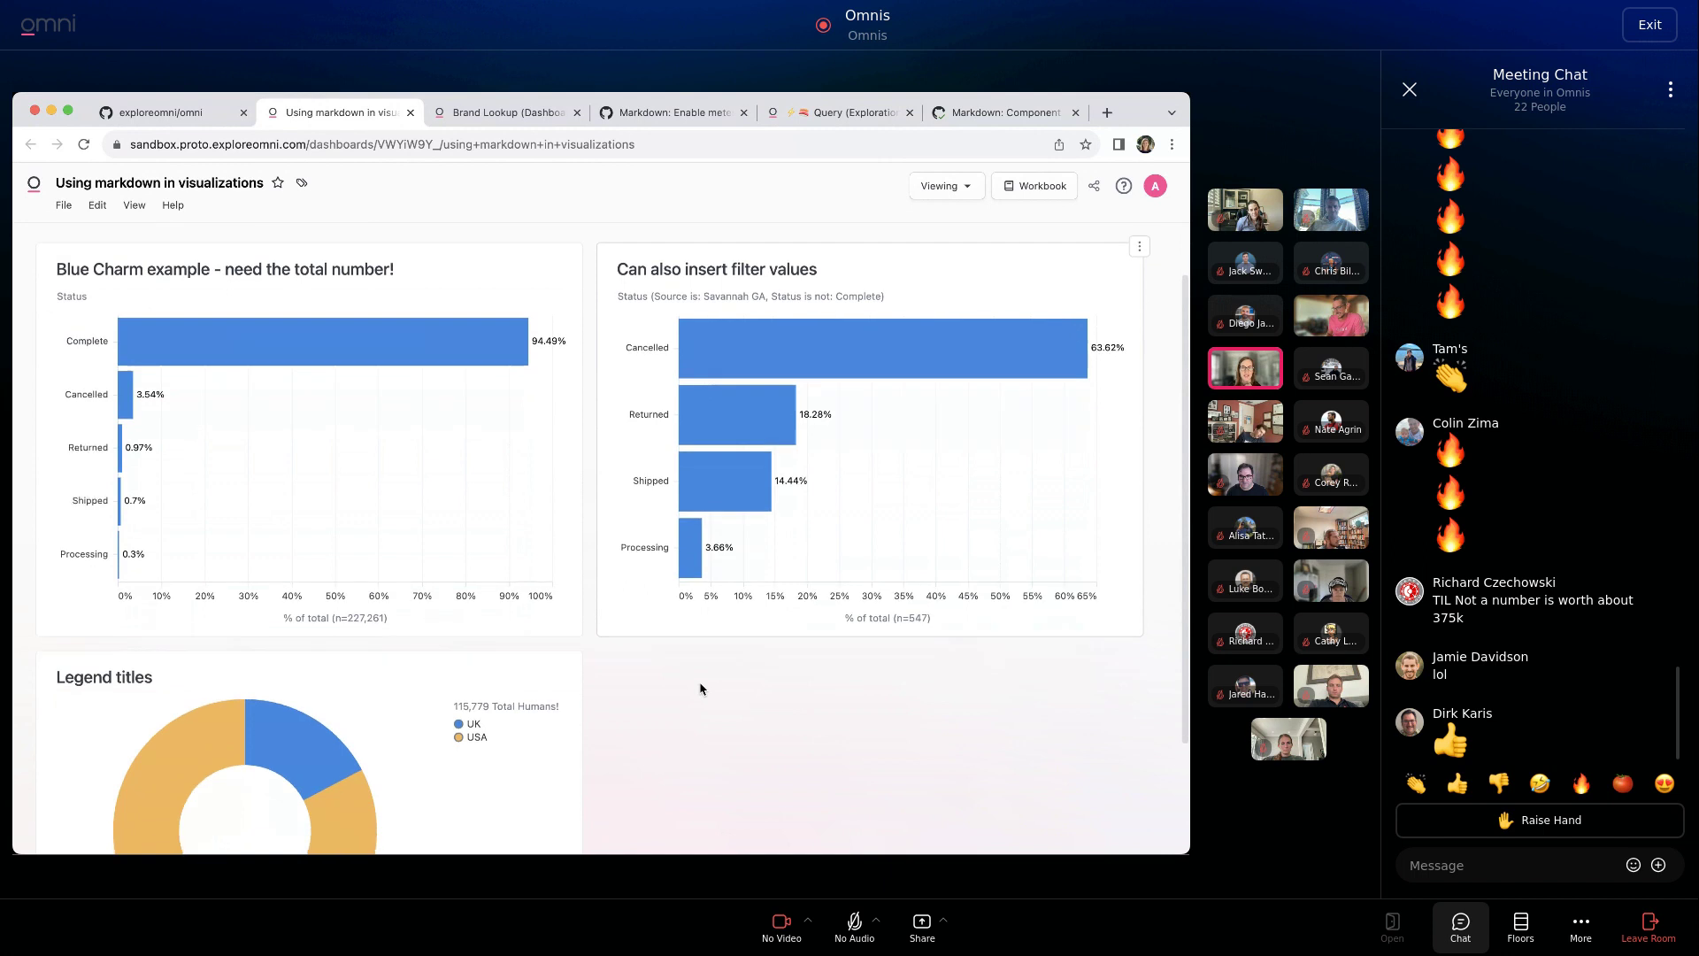
scroll(529, 664, "up", 3)
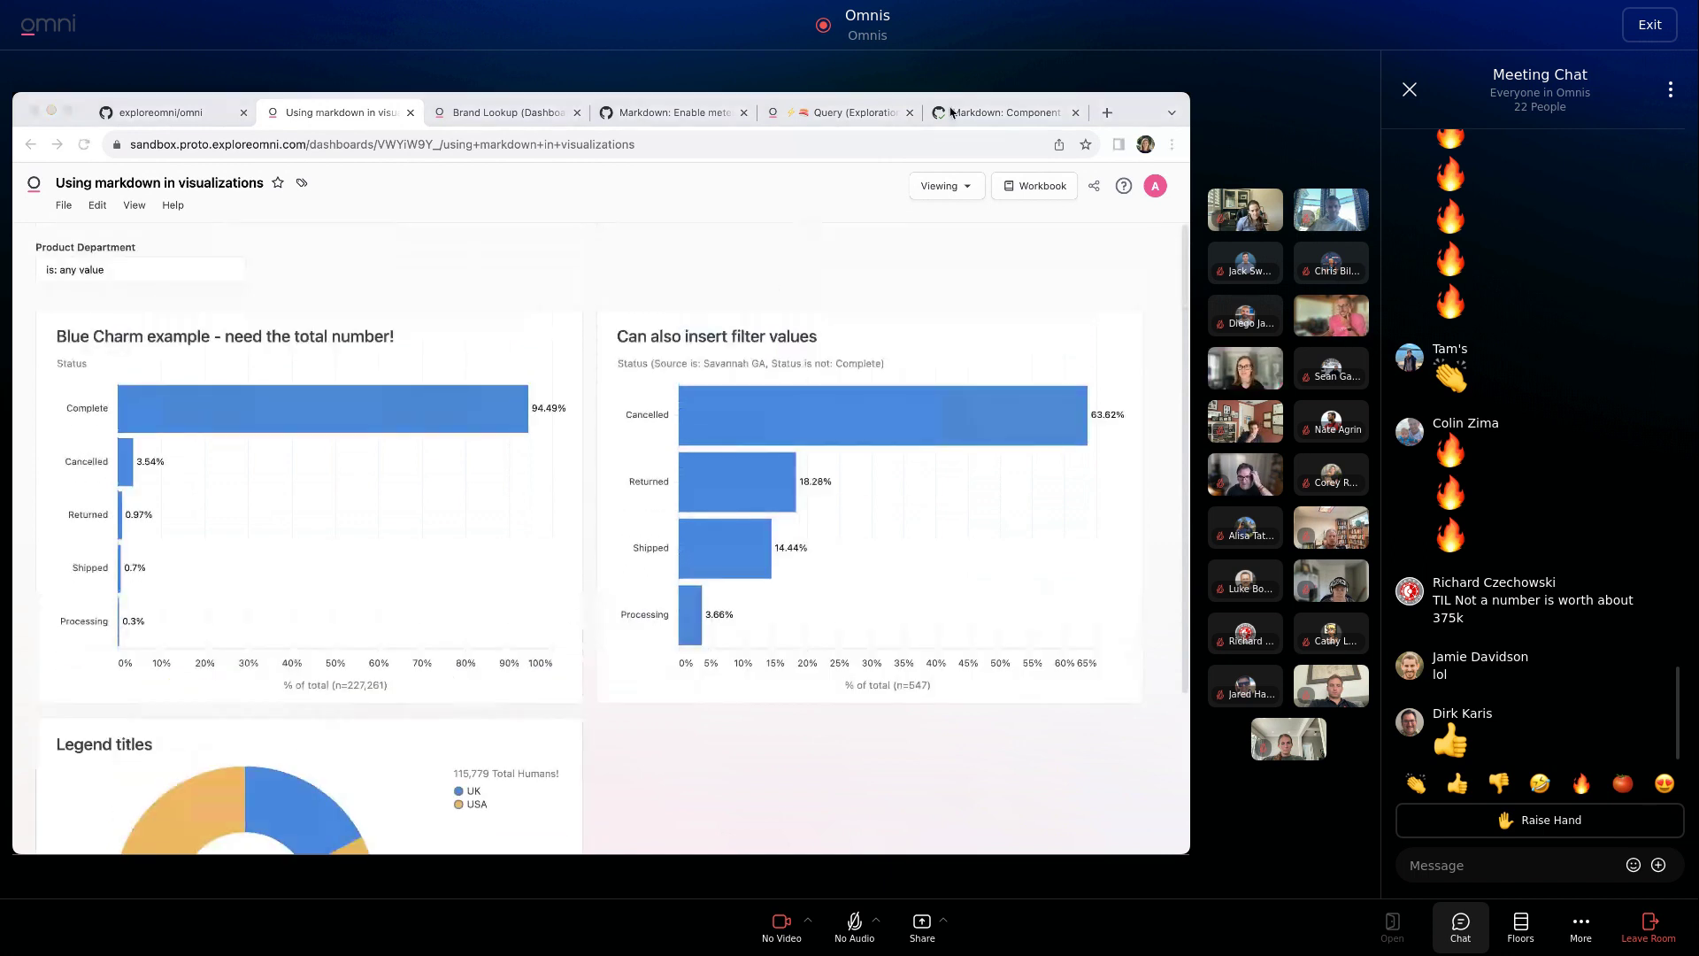
left_click(382, 113)
left_click(1139, 316)
left_click(1009, 340)
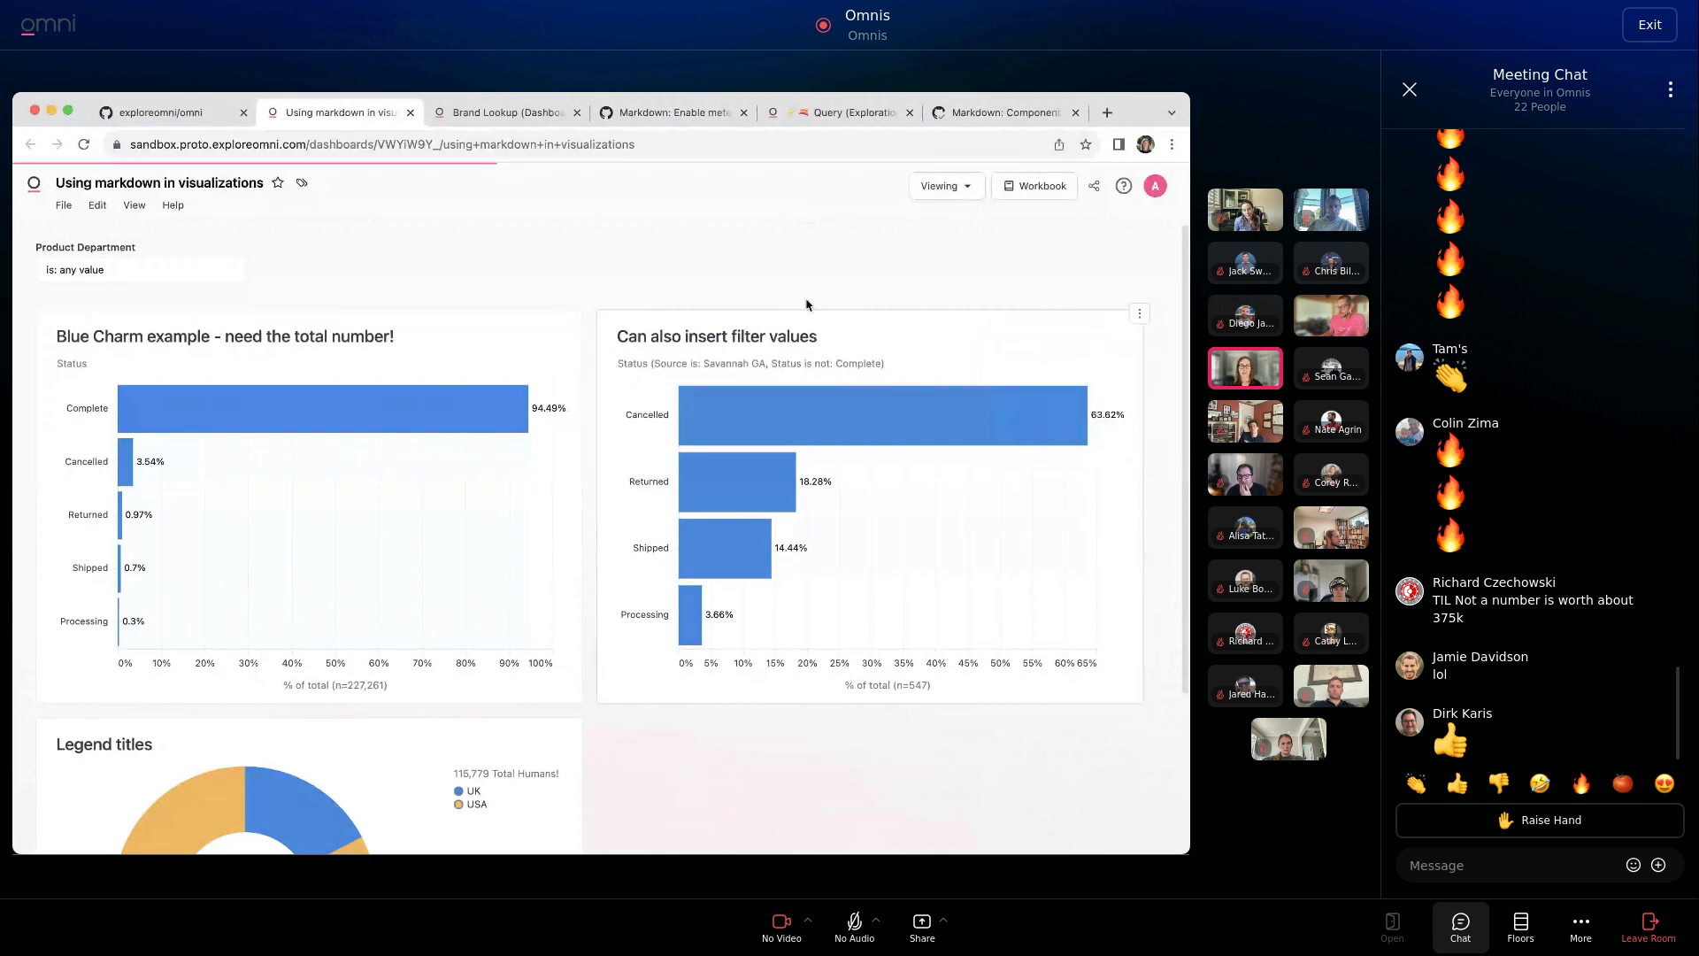
left_click(689, 519)
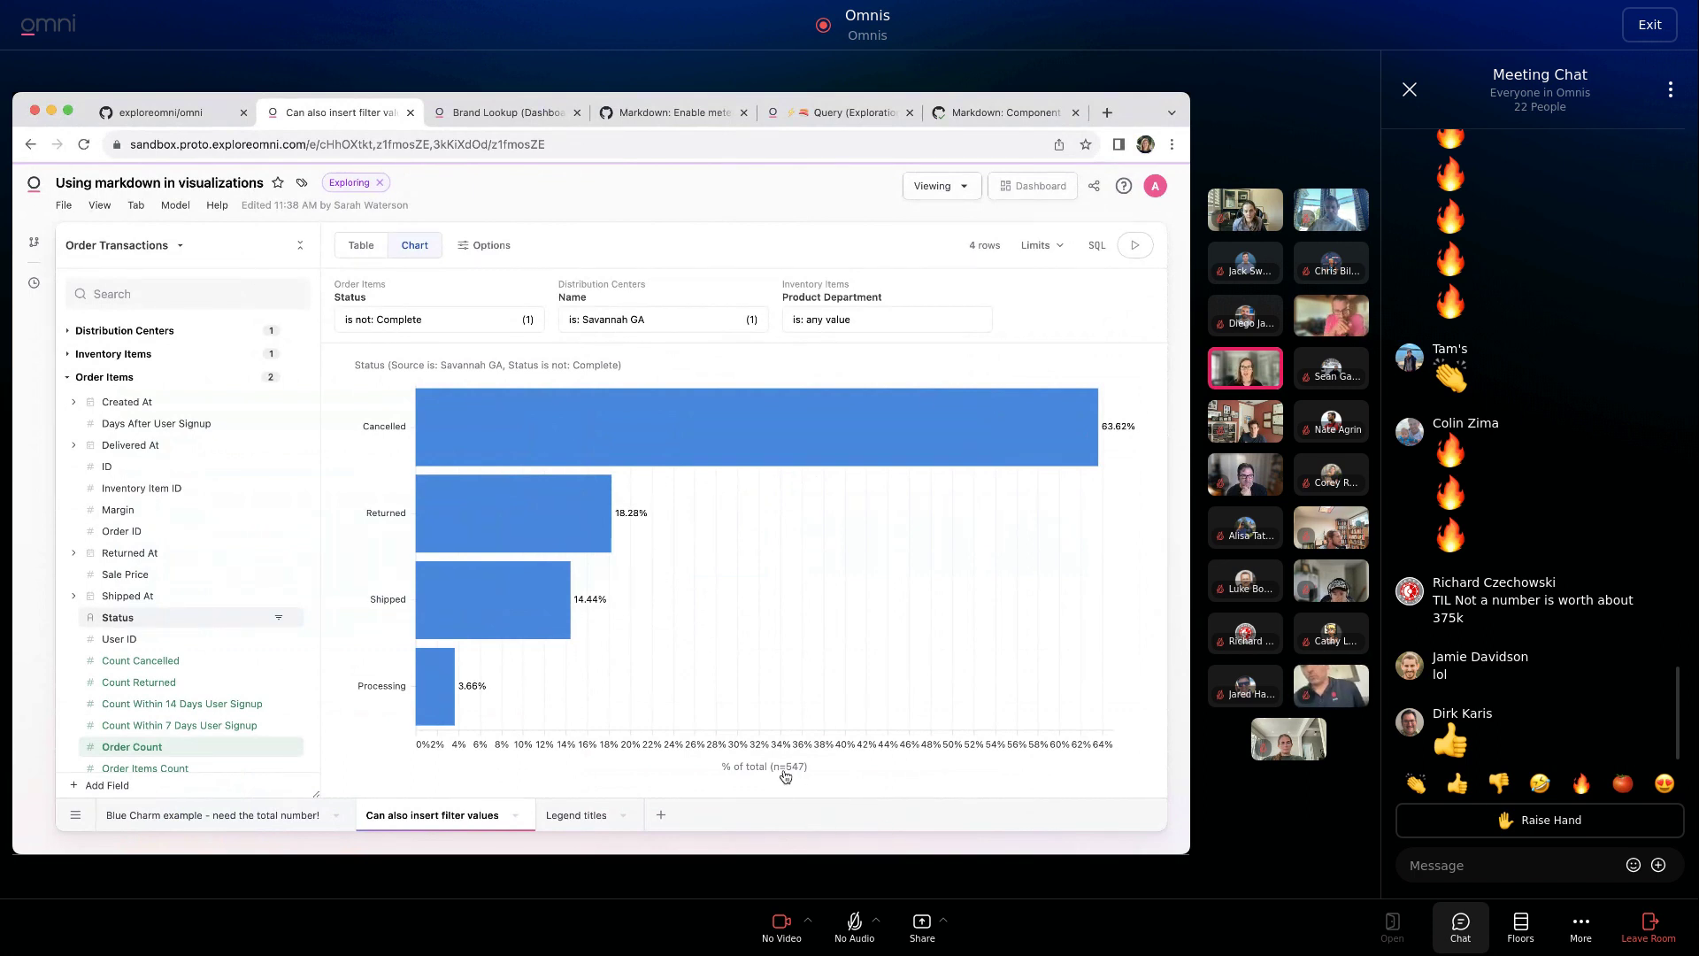
Inspect the X-axis title template in the chart options and check the underlying results table.
left_click(485, 246)
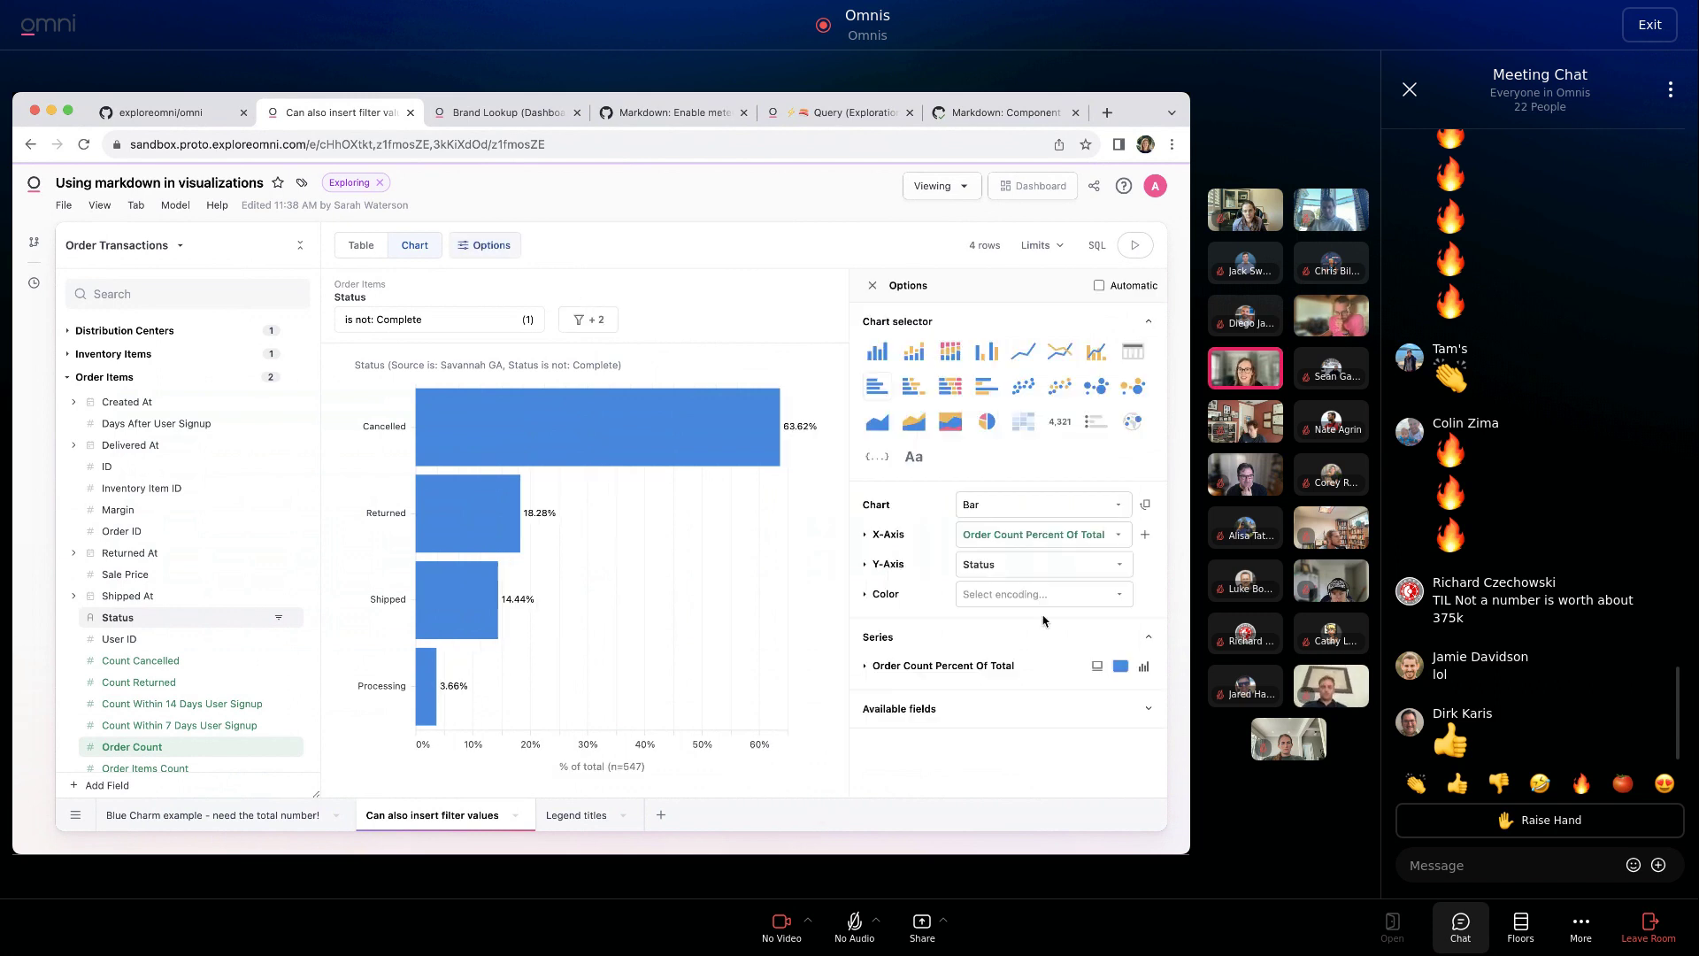
left_click(871, 536)
left_click(1106, 565)
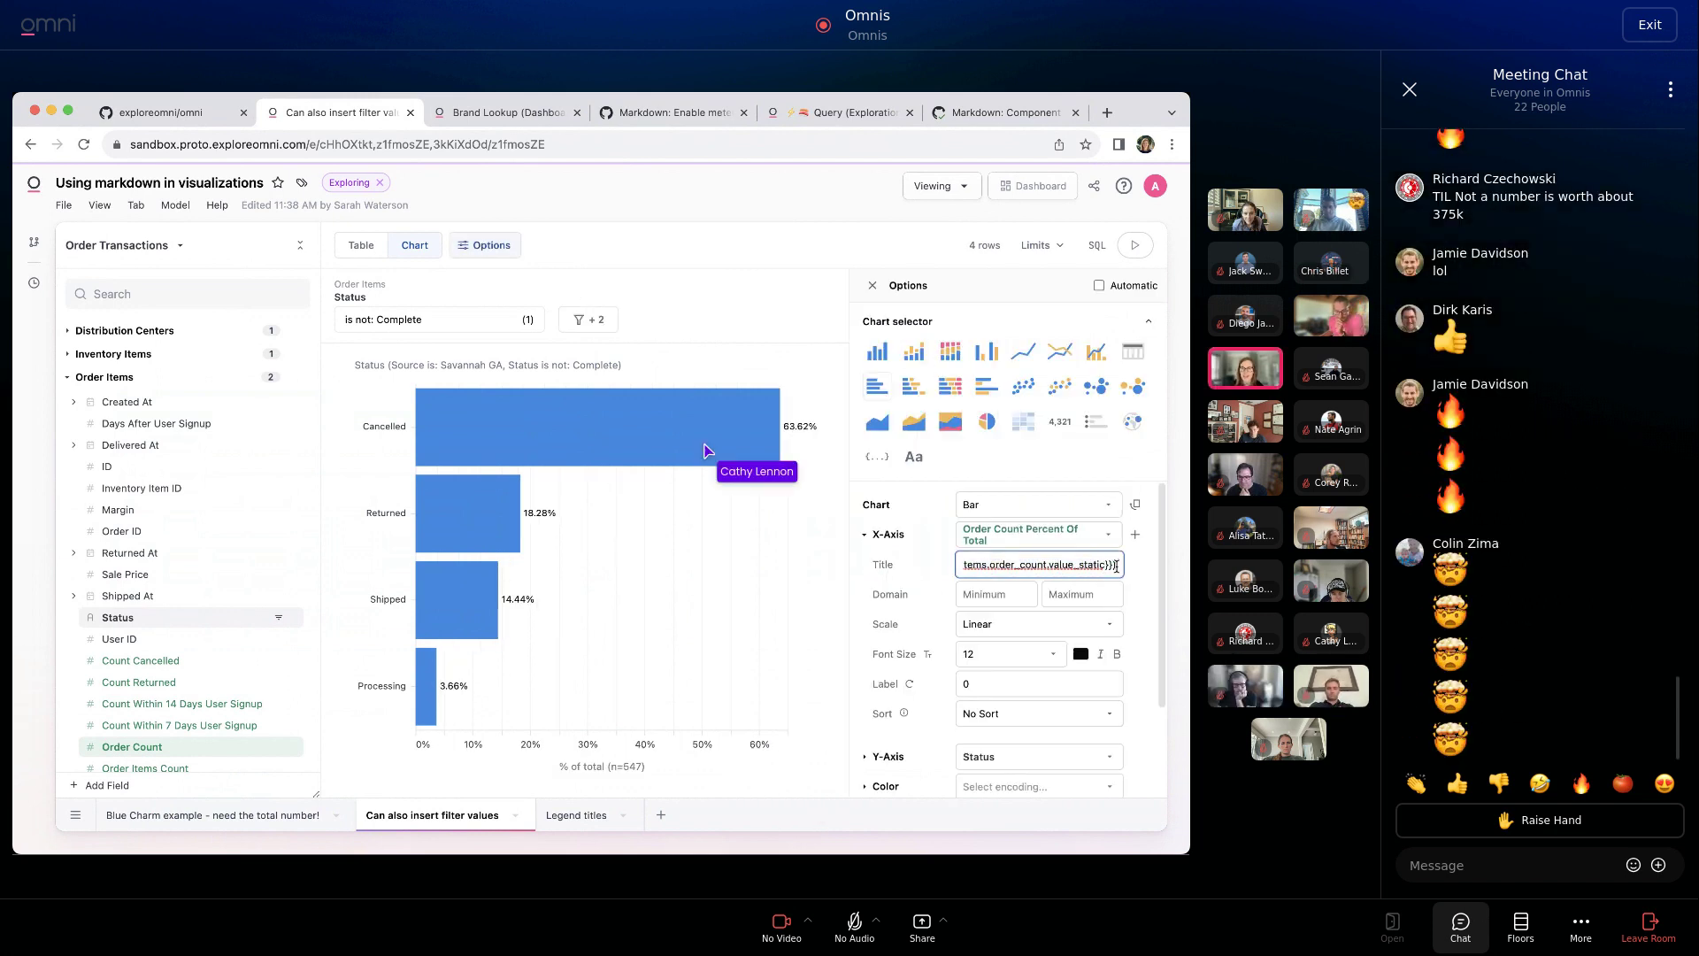
left_click(365, 256)
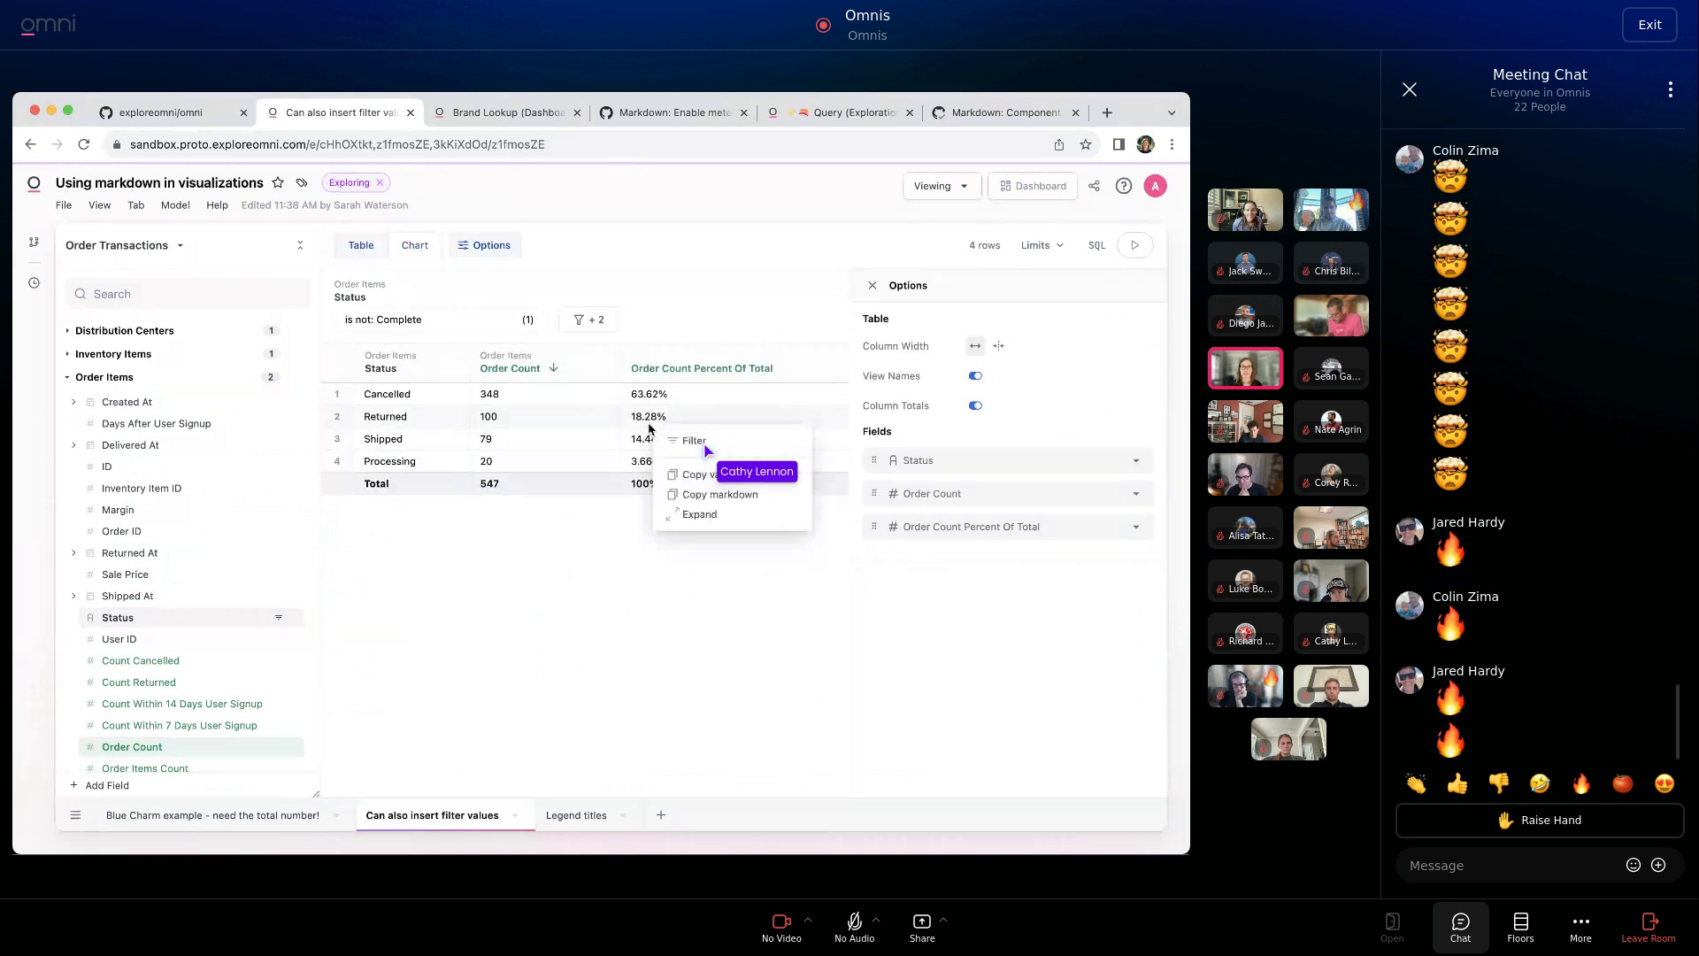
left_click(415, 245)
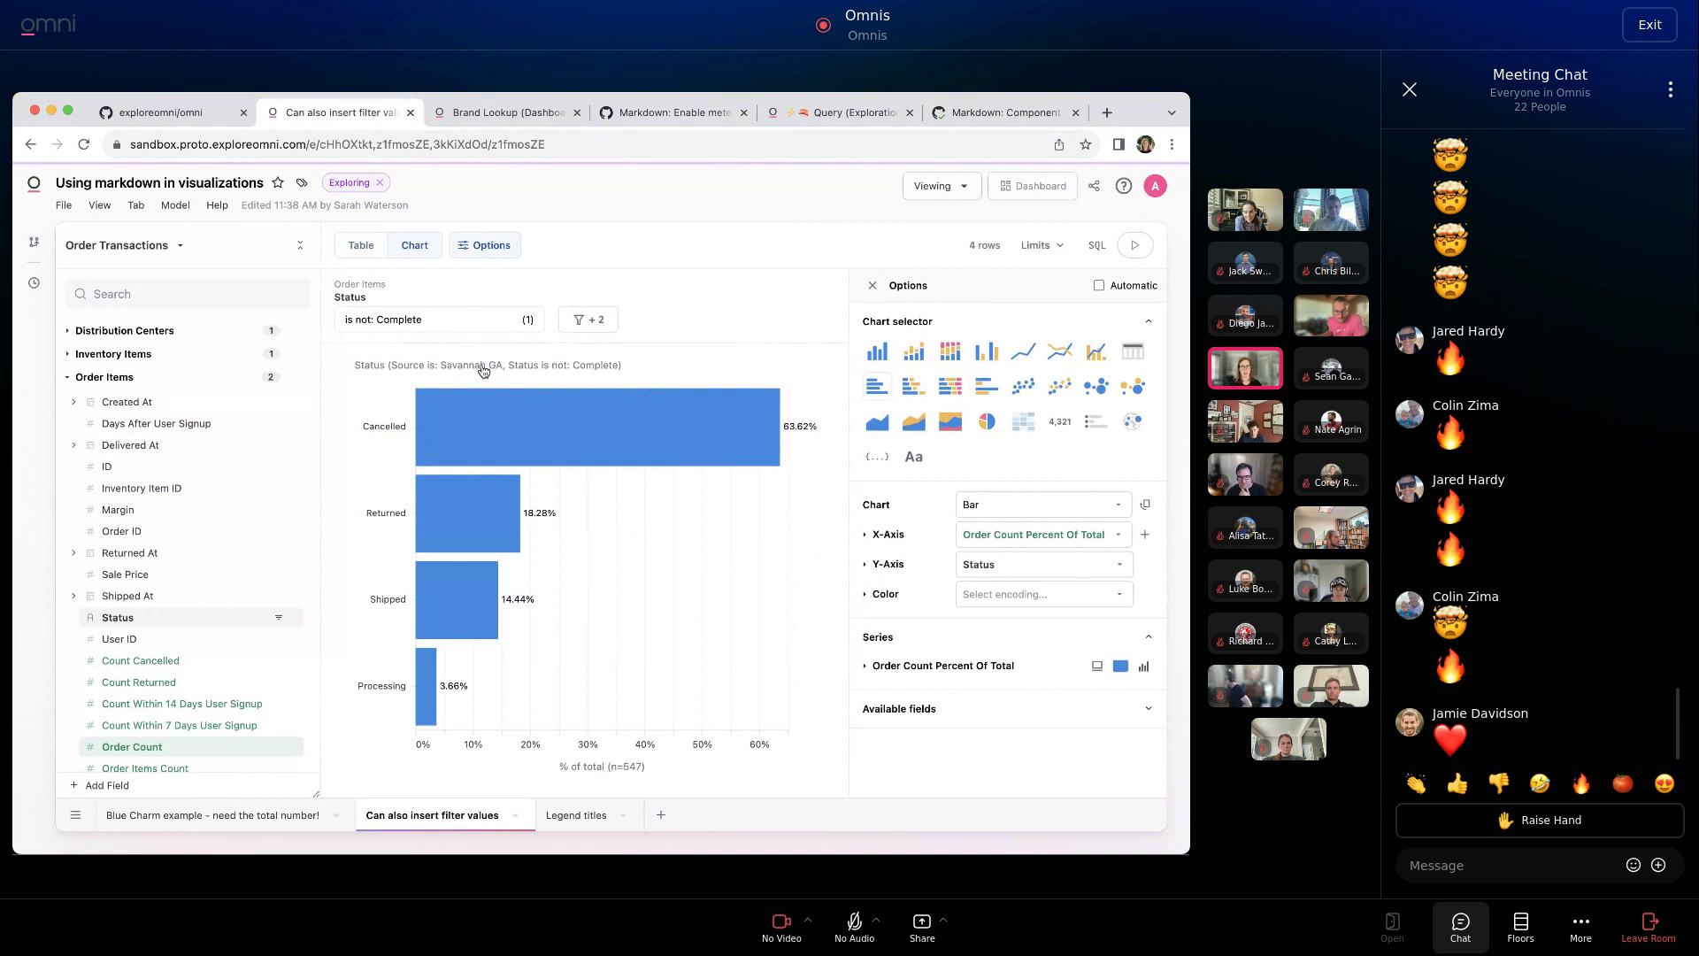
Expand the two collapsed filters above the chart.
left_click(571, 320)
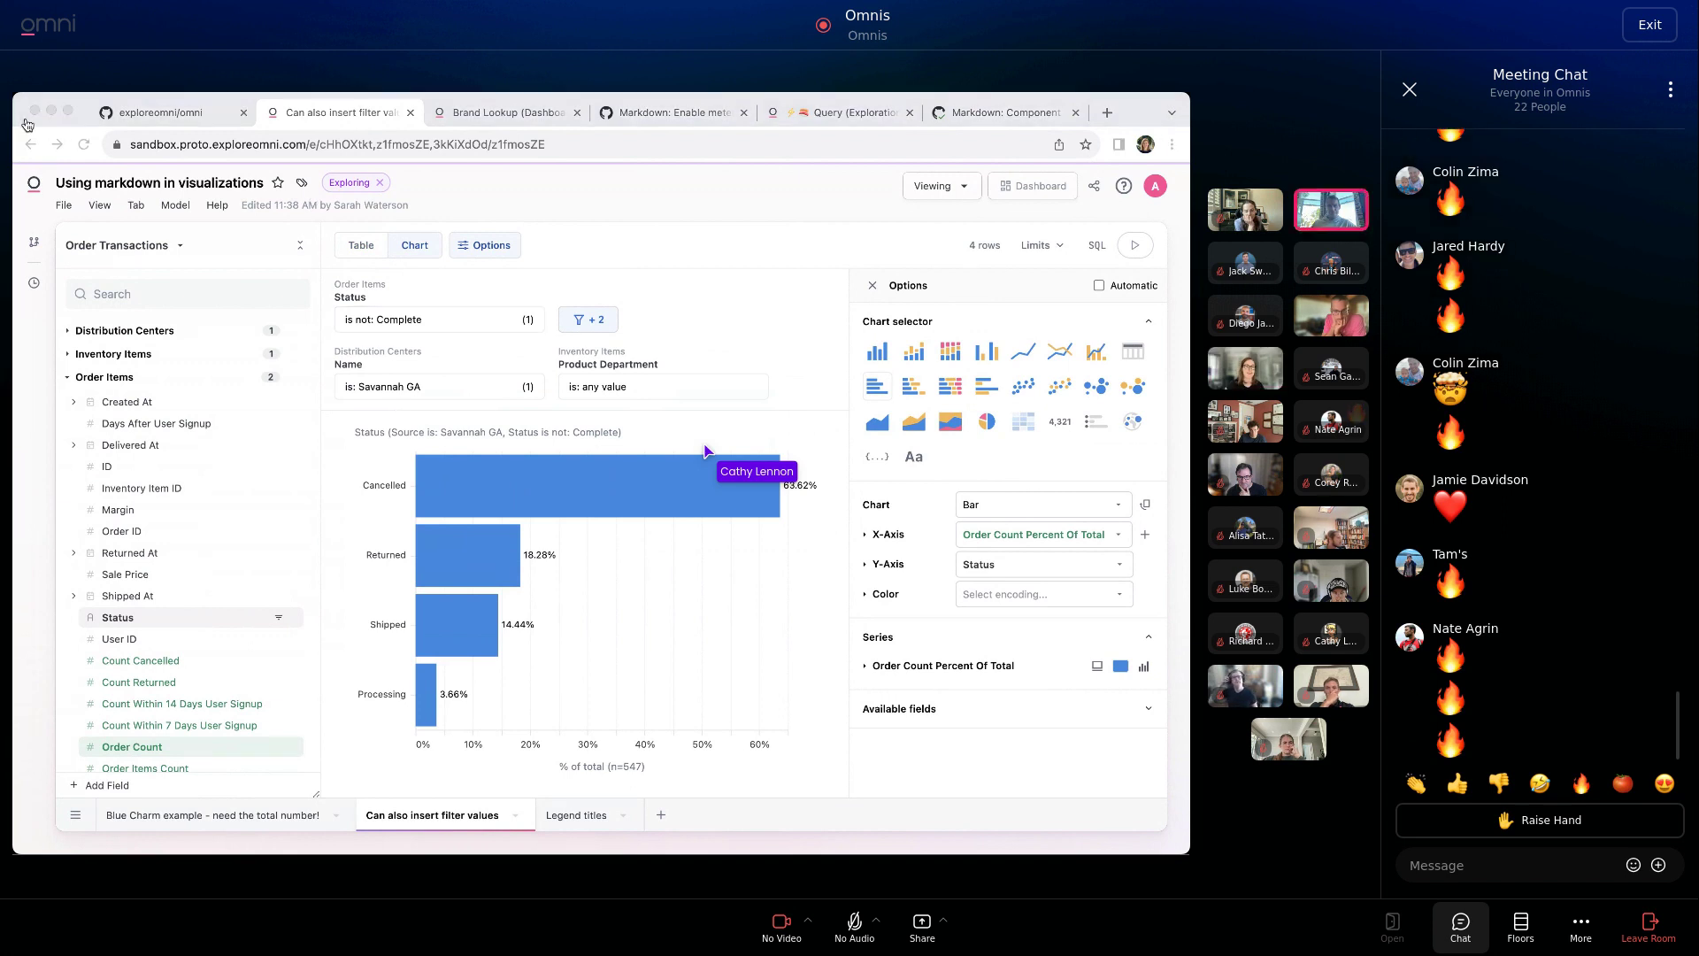
left_click(339, 470)
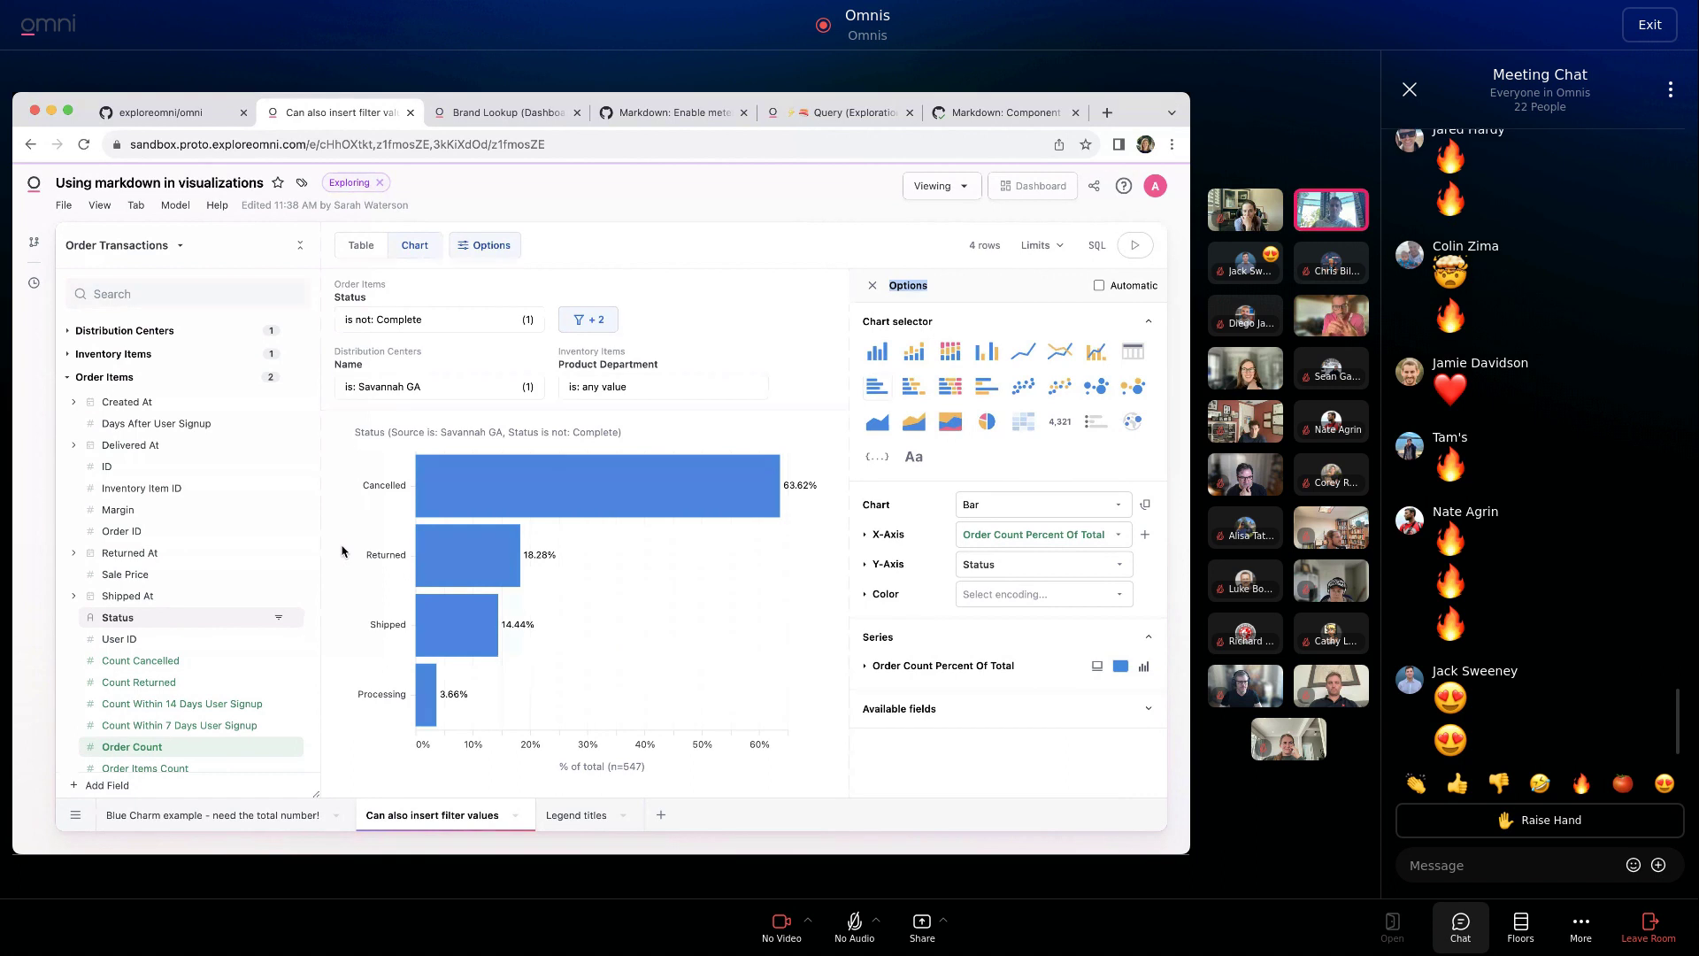
left_click(914, 753)
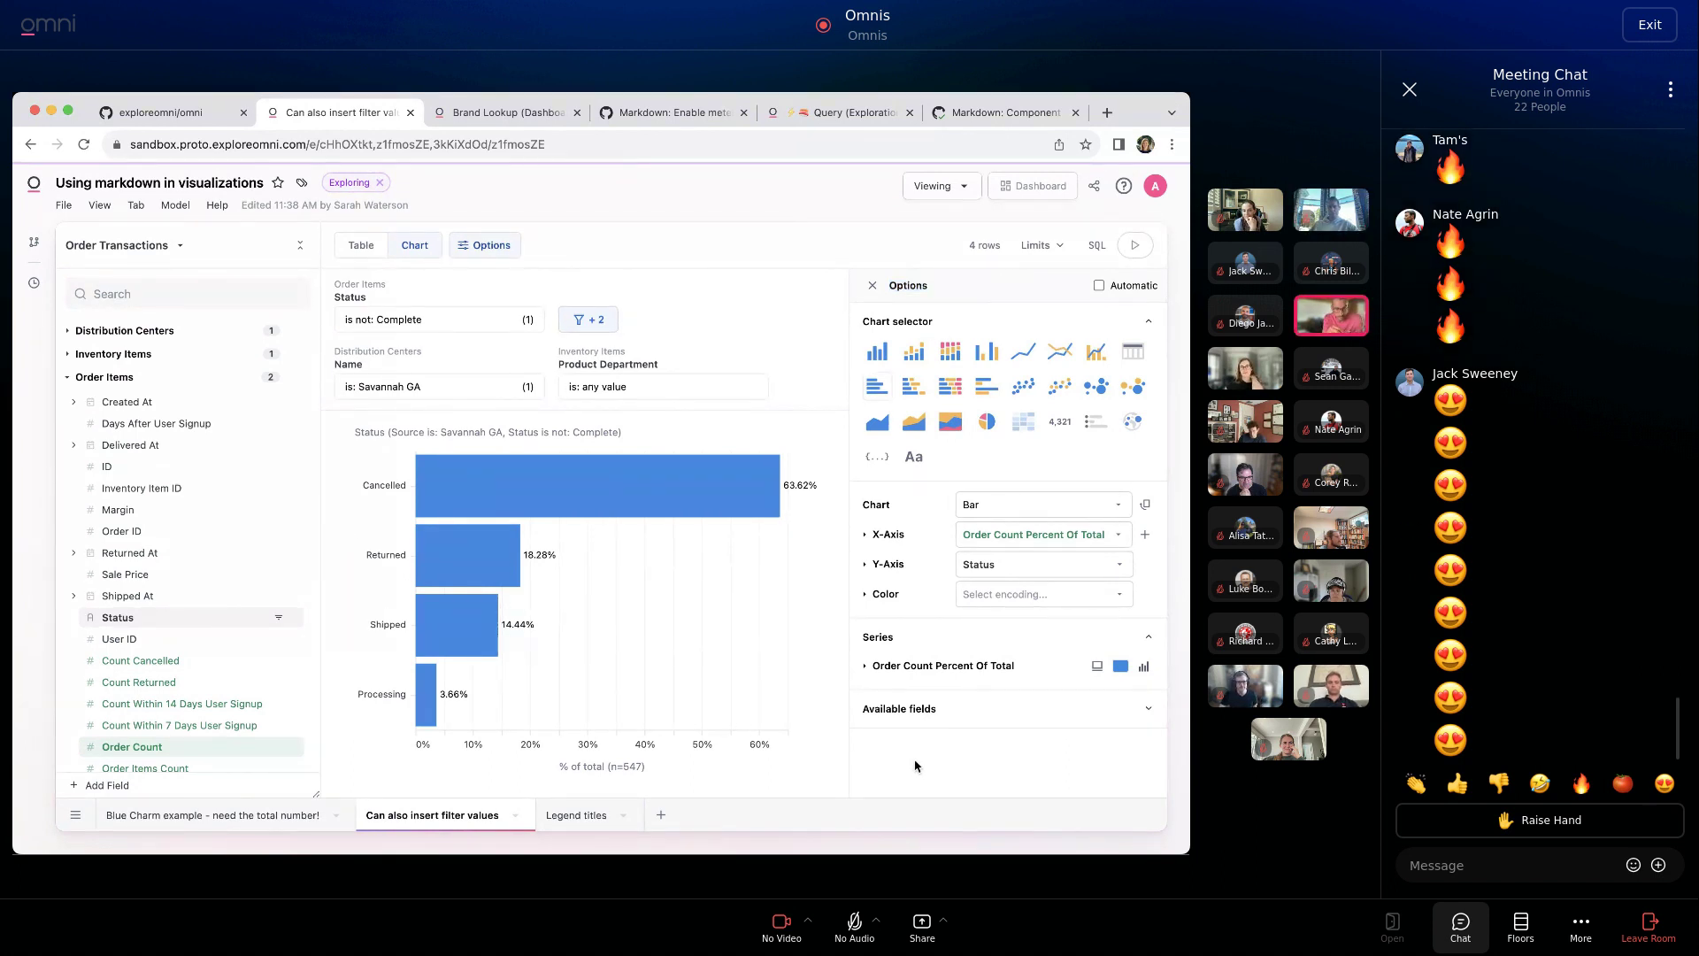
Examine the Y-axis title template with its filter references in the chart options, and check the results table.
left_click(887, 565)
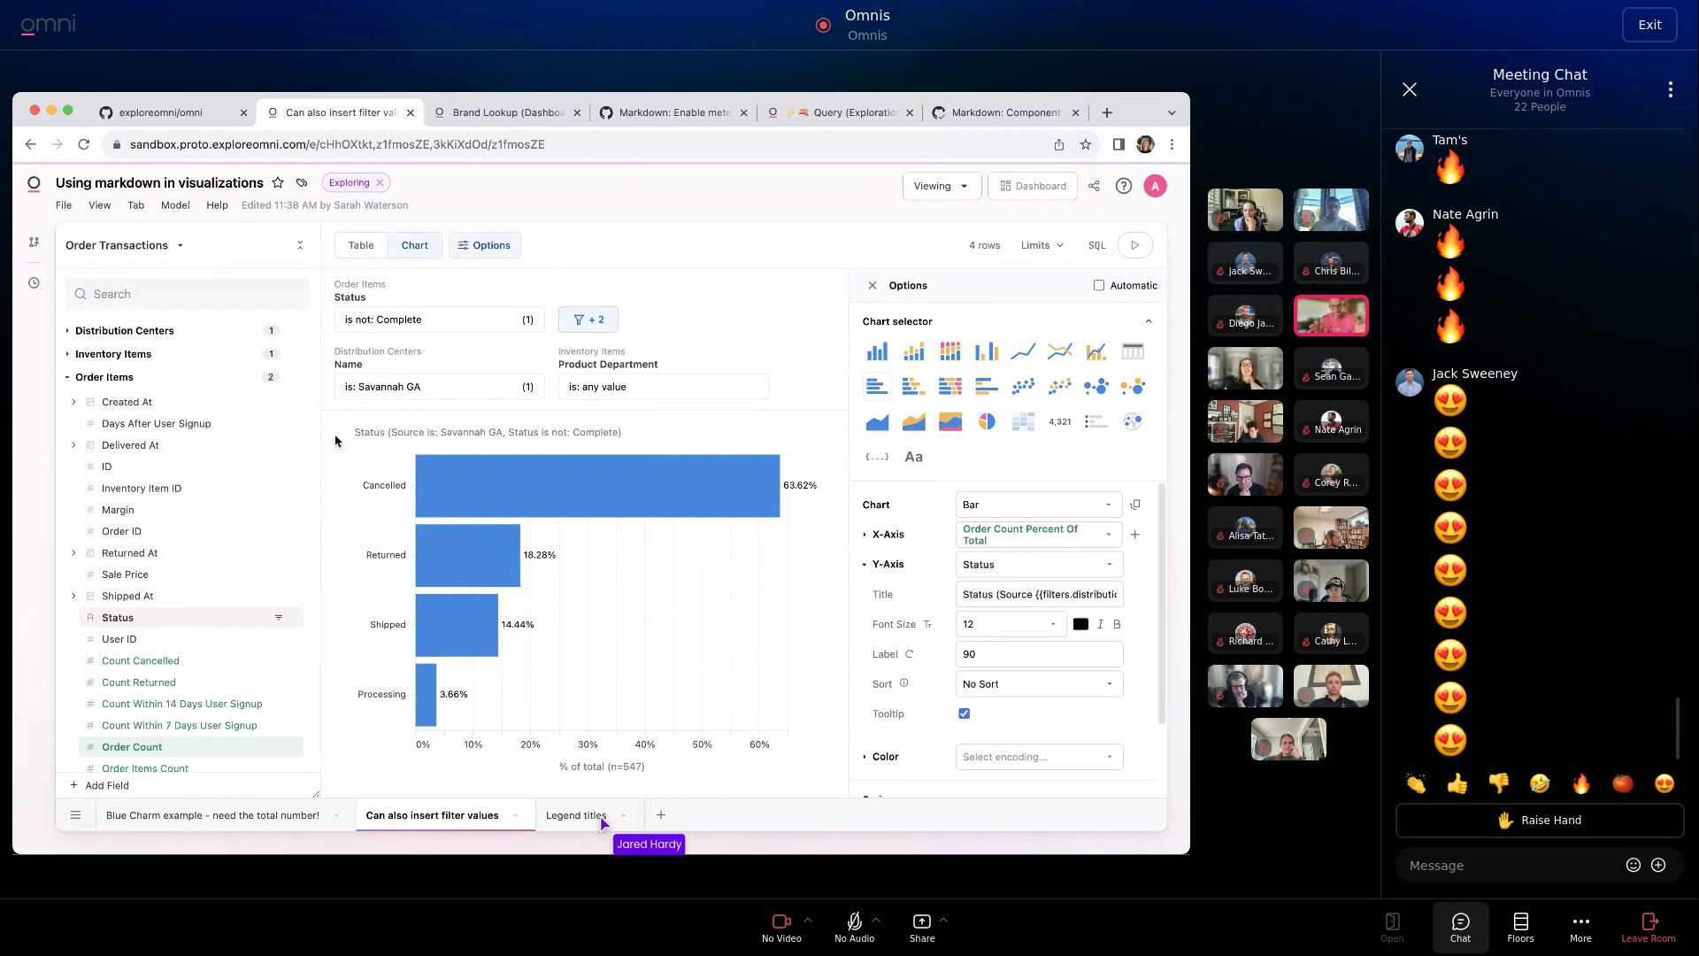
left_click(361, 246)
left_click(414, 247)
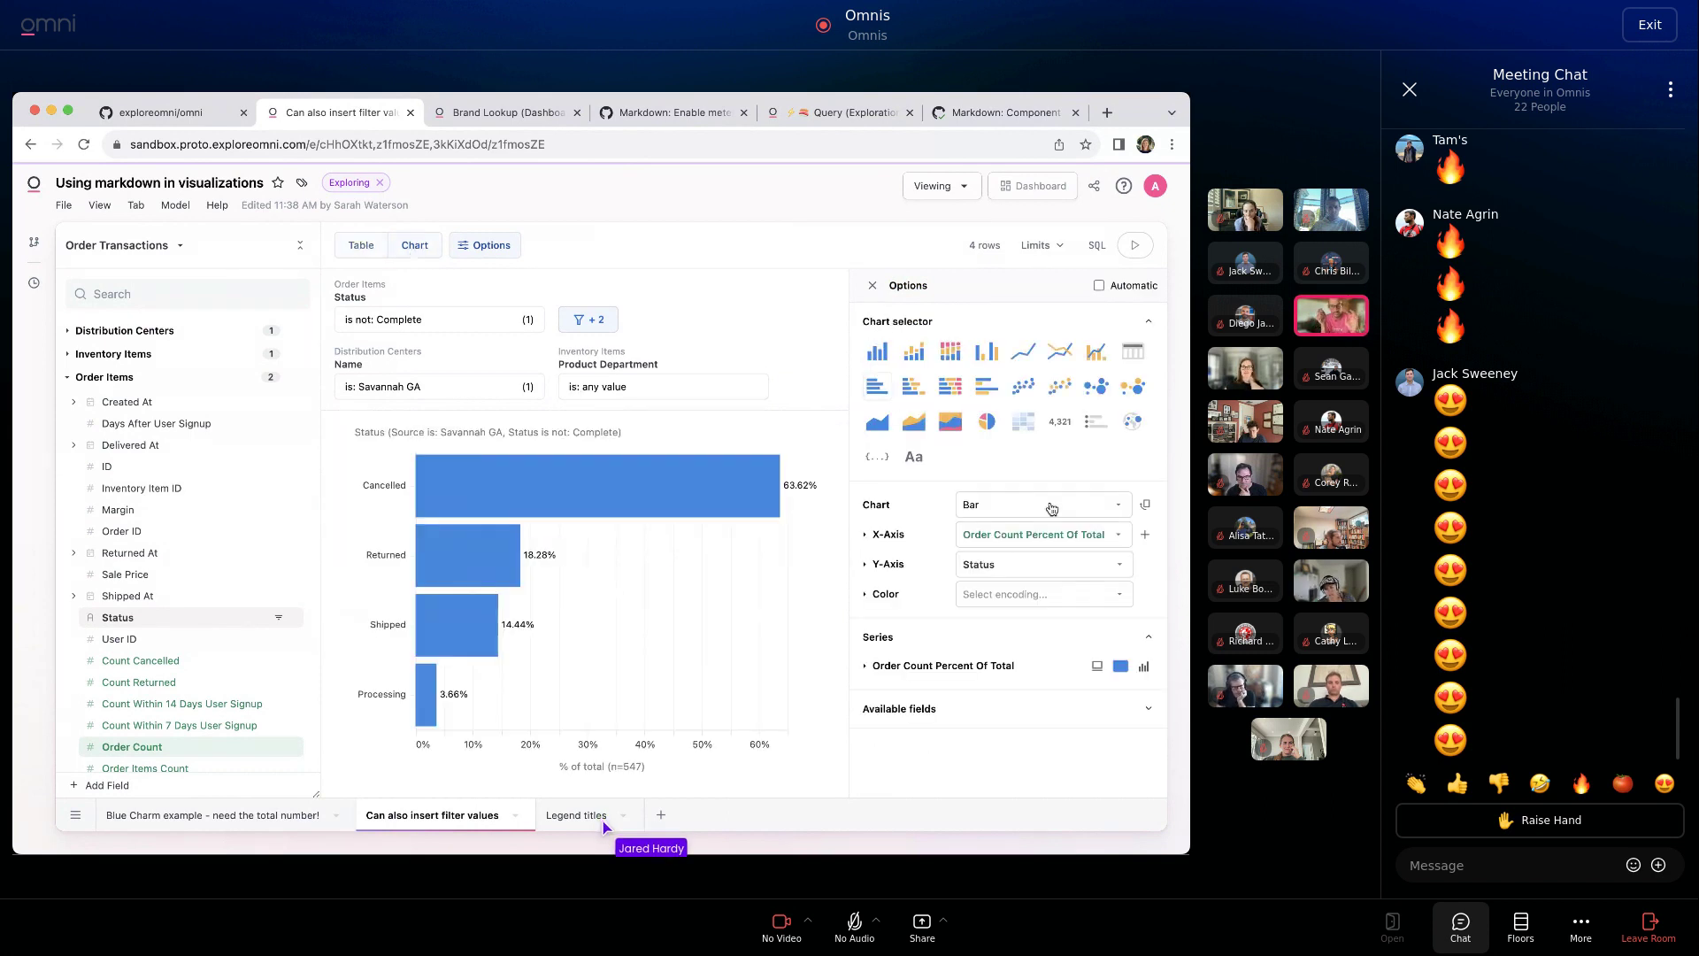
left_click(888, 564)
left_click_drag(1084, 601, 953, 600)
left_click(1046, 600)
left_click(1029, 599)
left_click(869, 622)
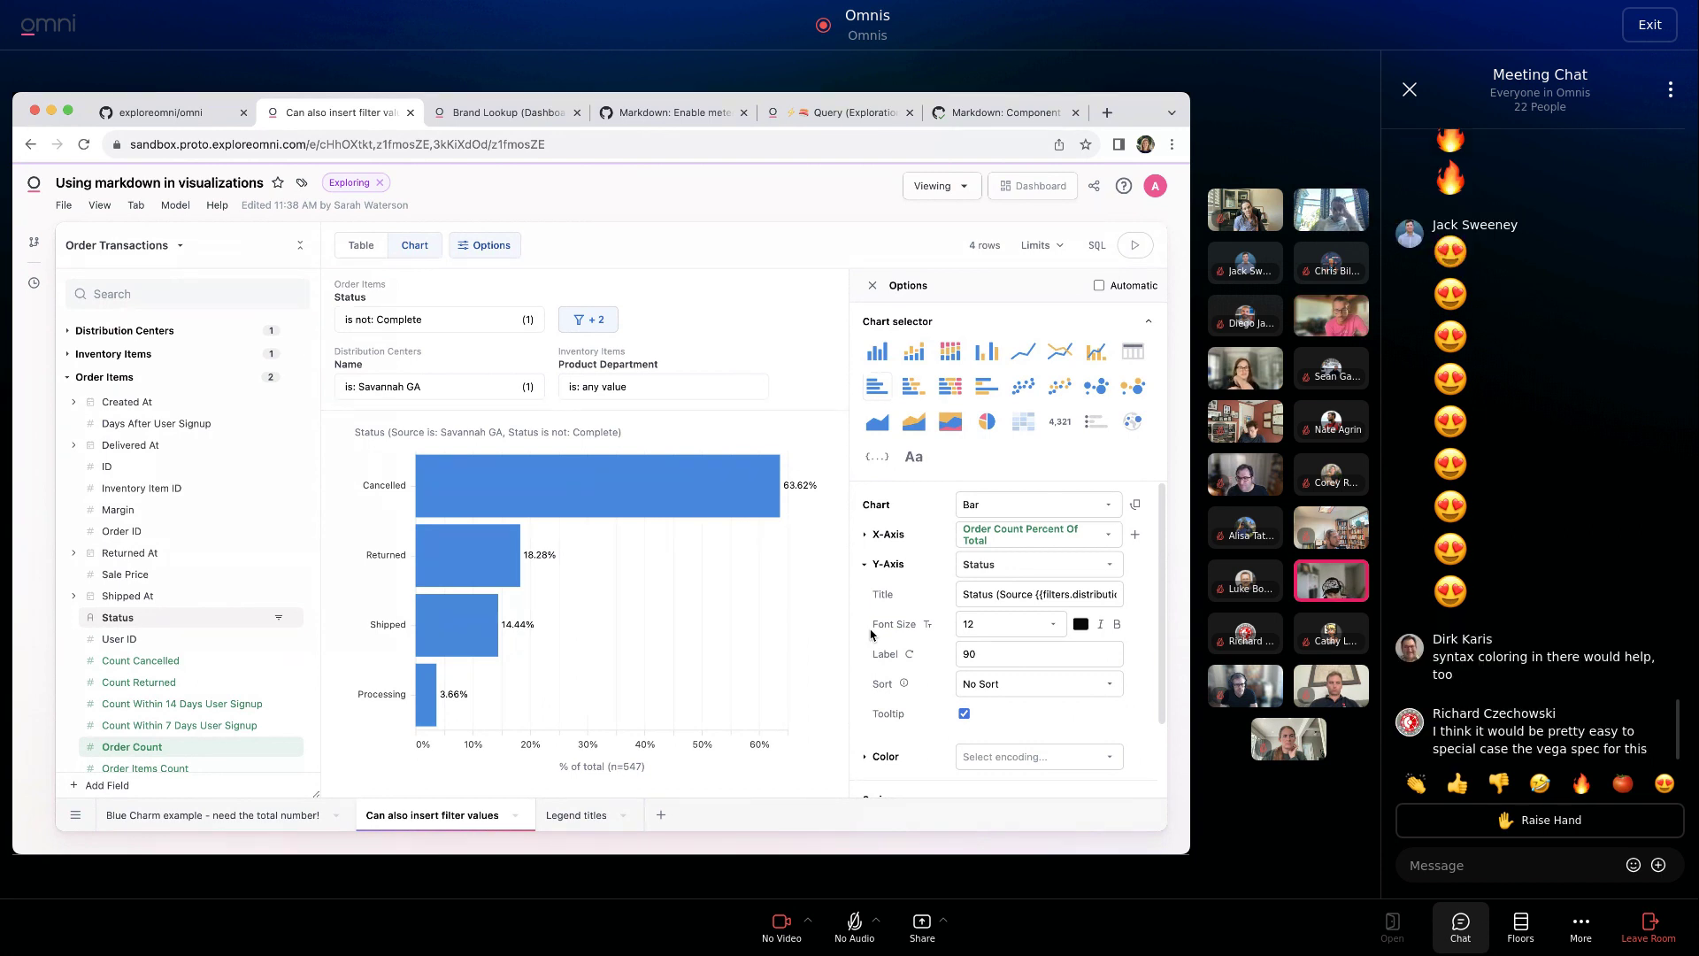
left_click(1020, 589)
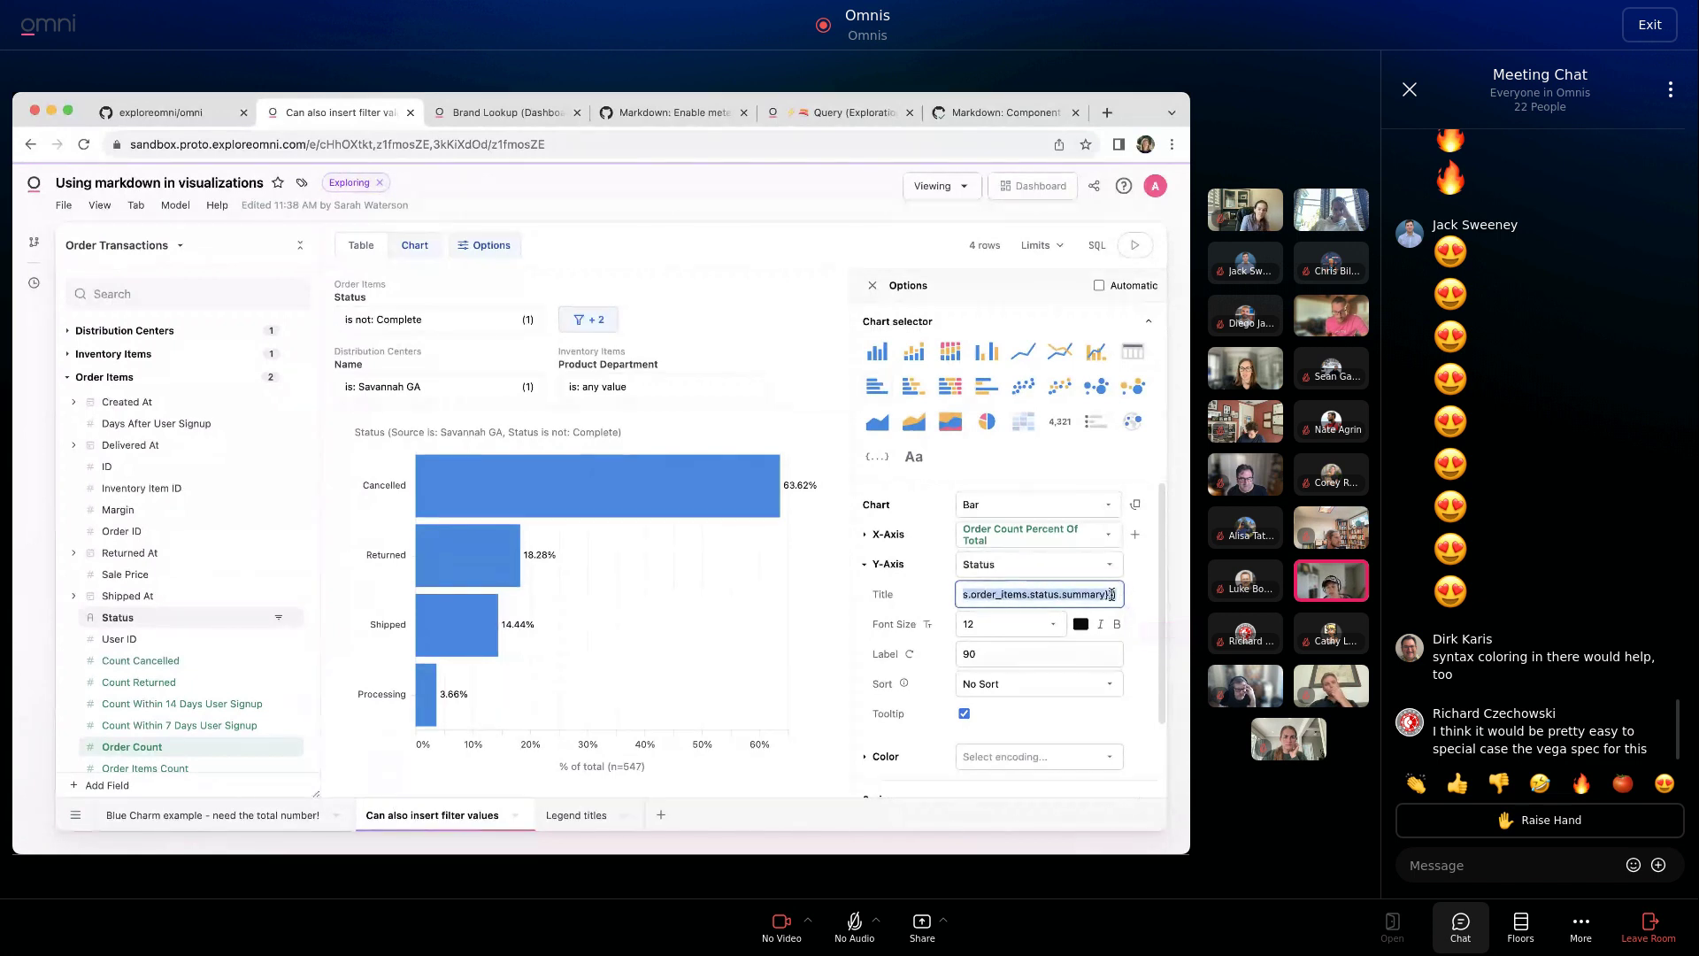
left_click(857, 602)
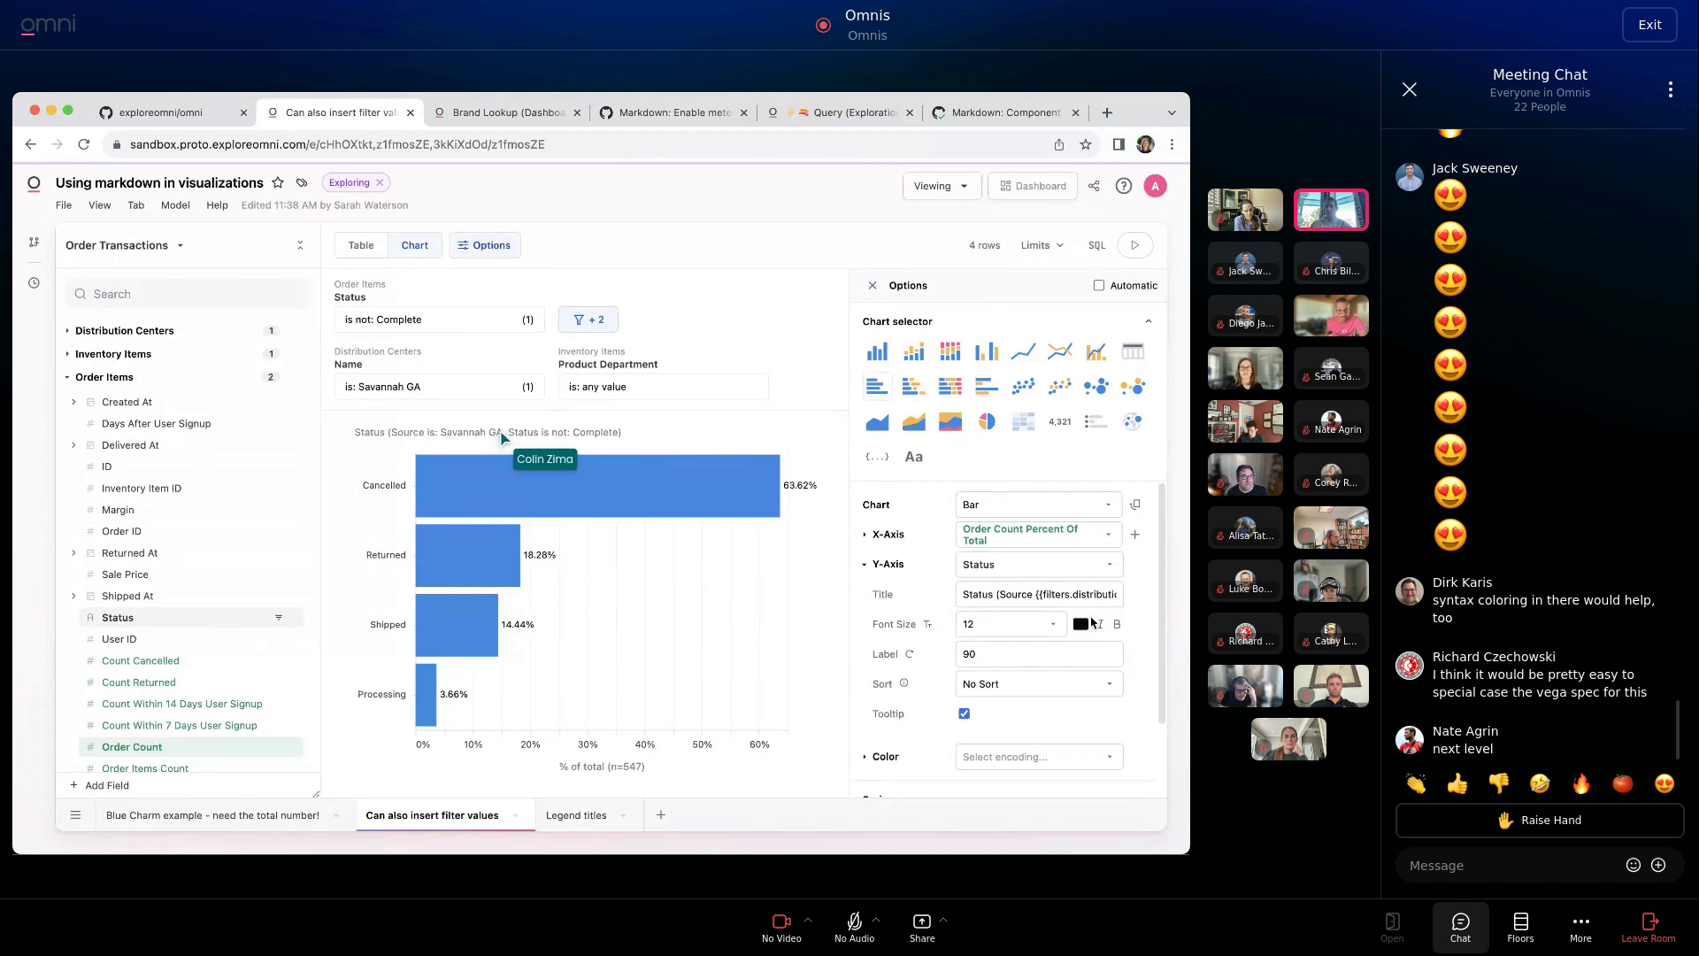
Clear the Distribution Centers Name filter to any value and remove that filter from the query.
left_click(424, 387)
left_click(442, 434)
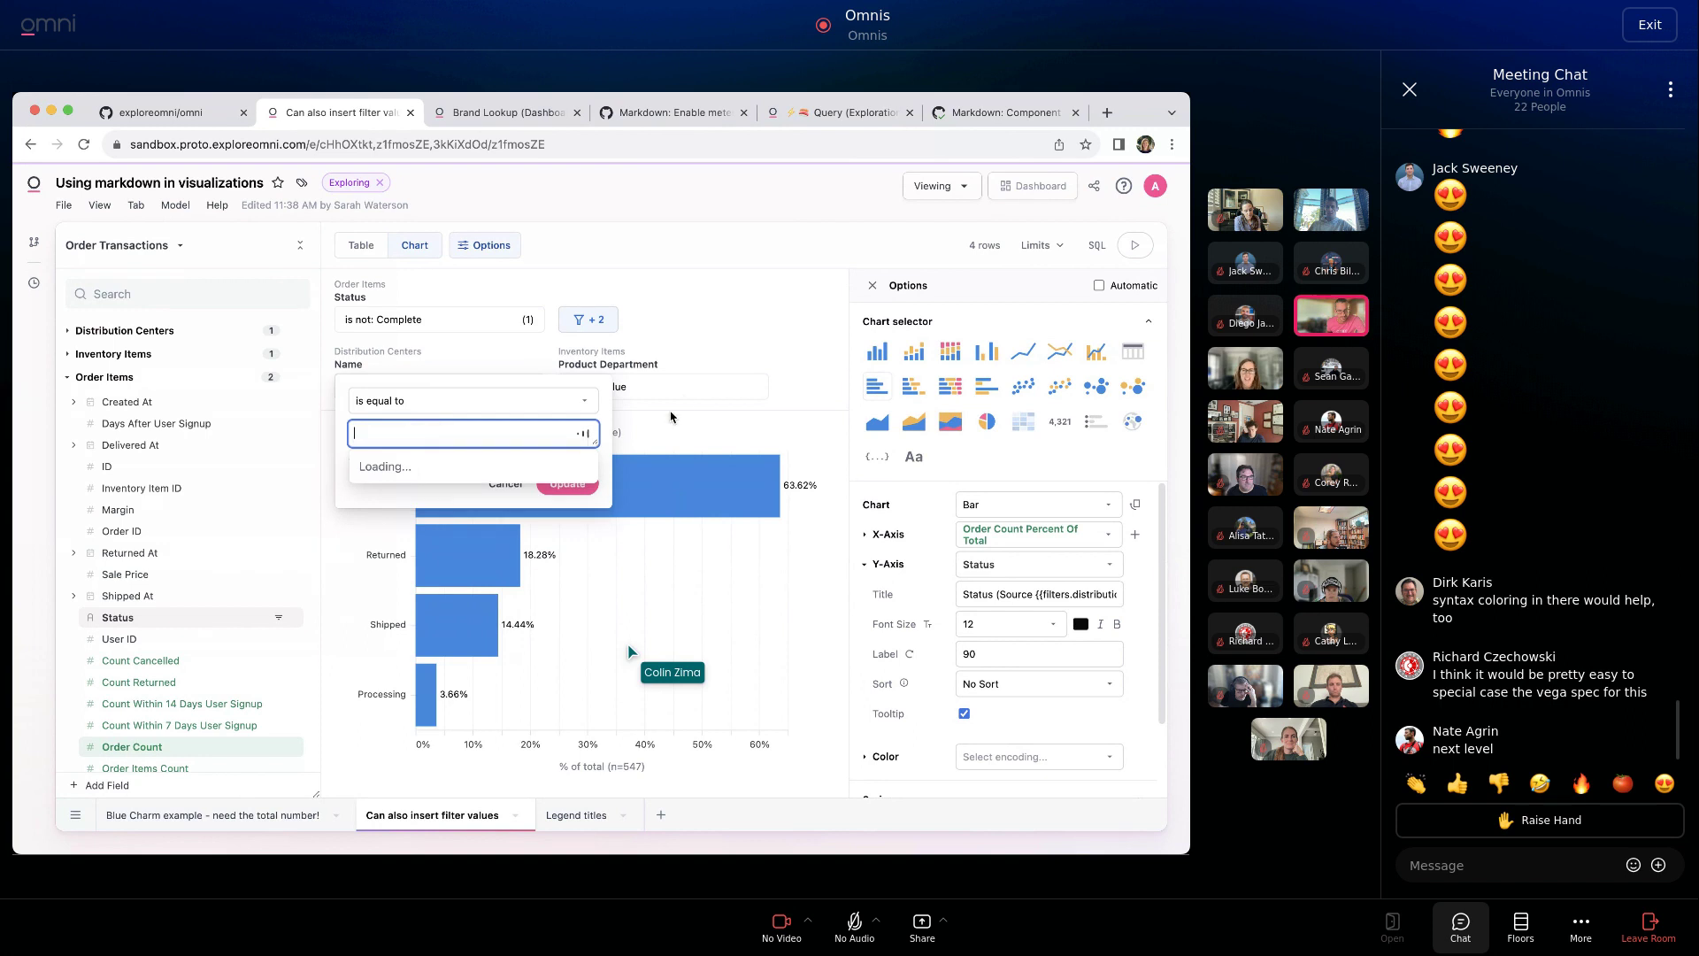
left_click(629, 409)
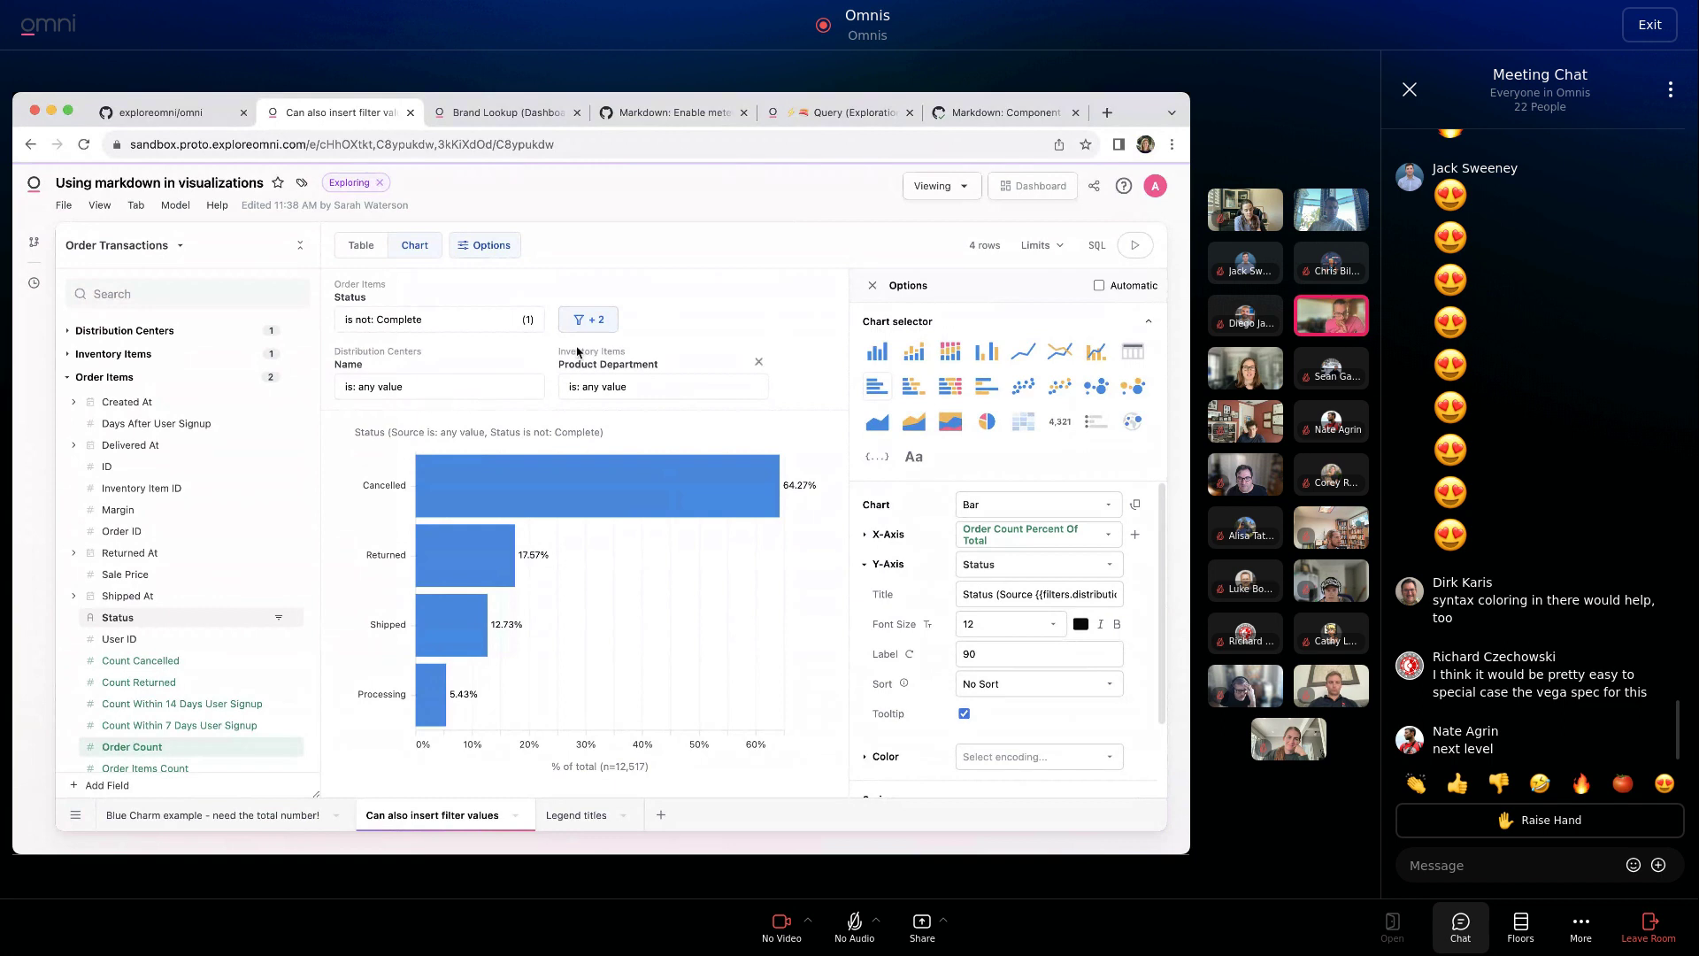
left_click(535, 362)
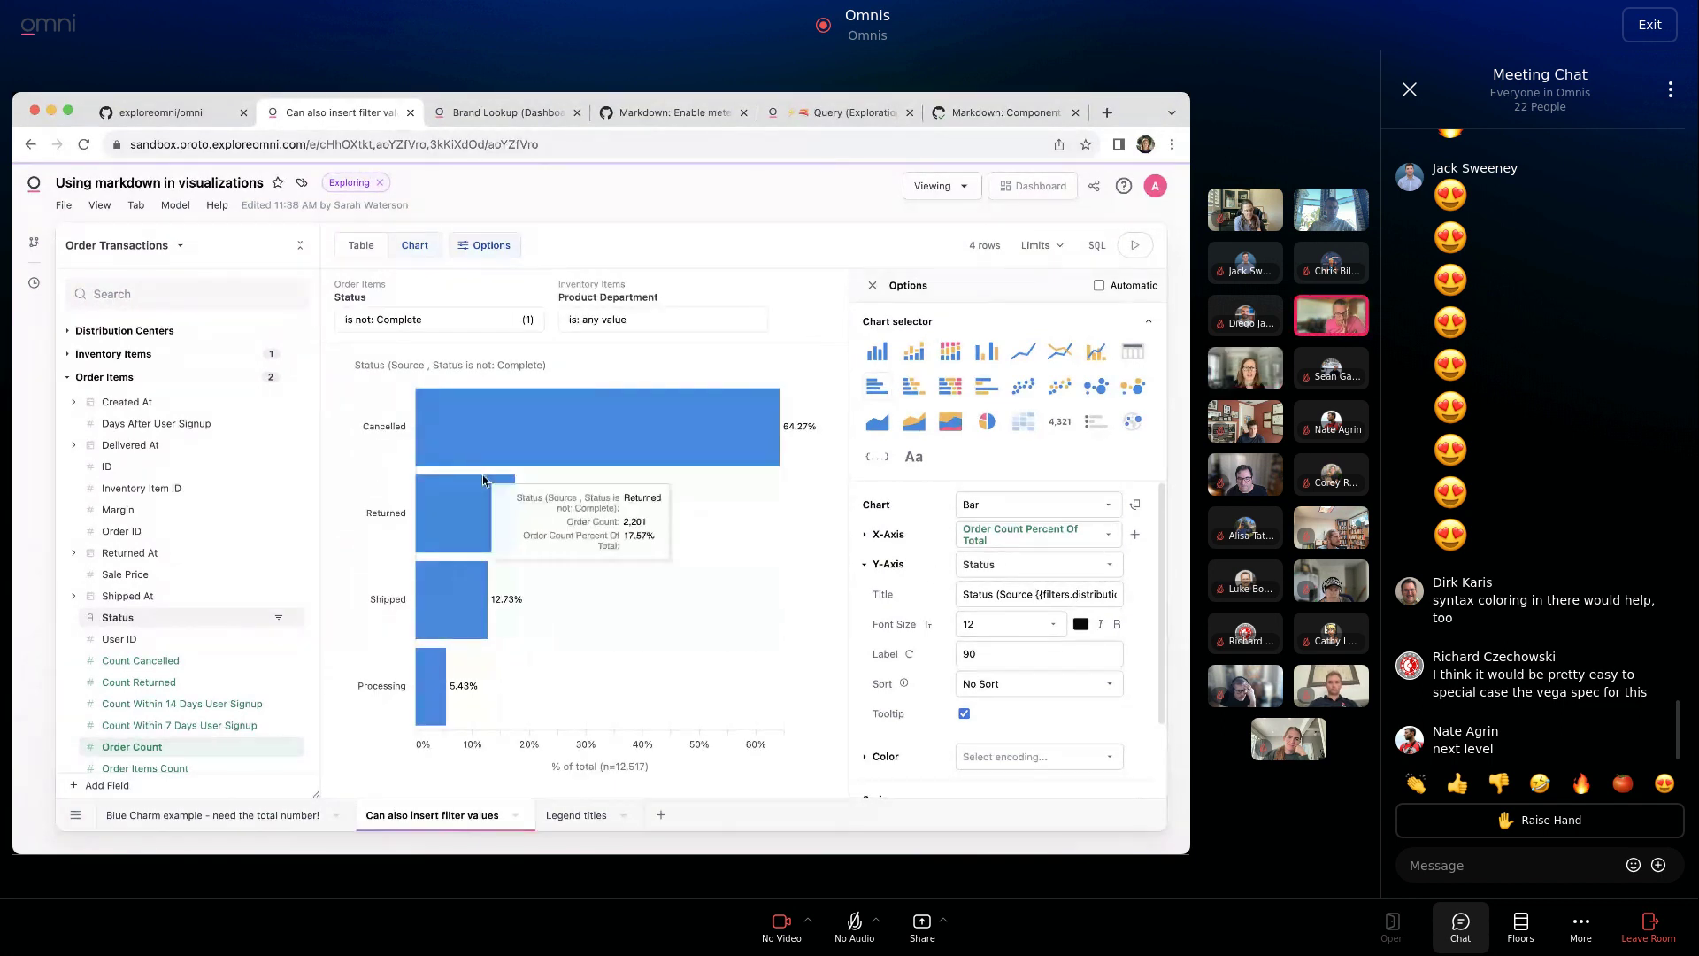
Review how the Y-axis title template references the removed distribution center filter.
left_click(1030, 594)
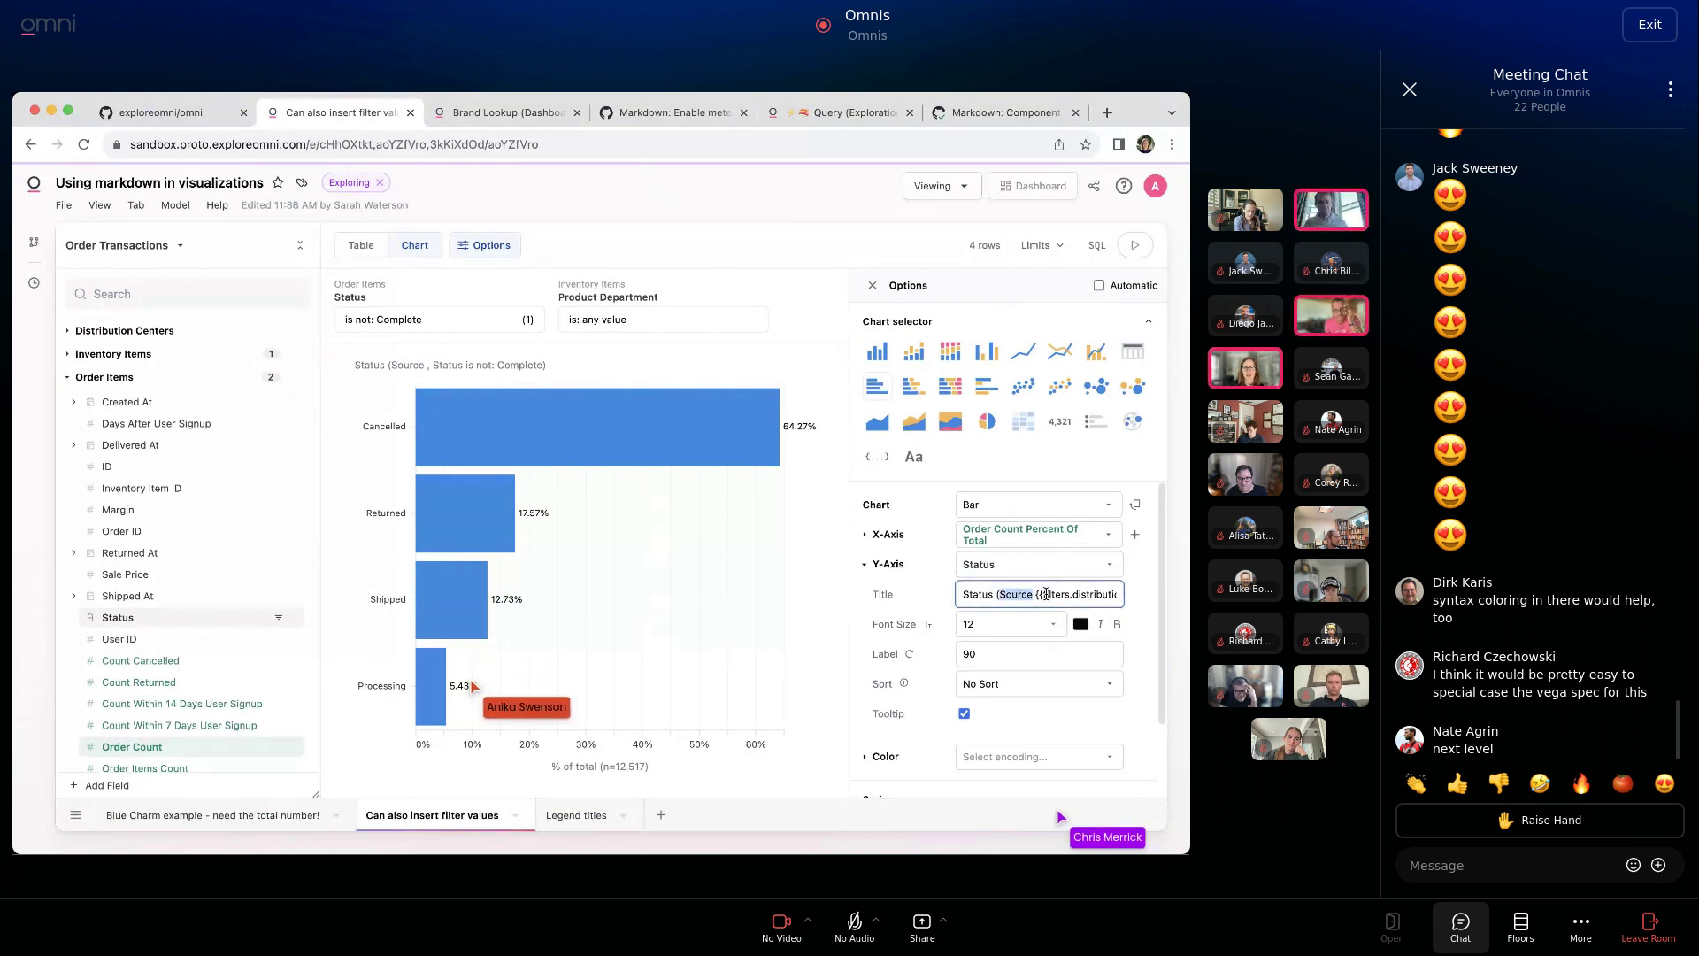
double_click(1108, 591)
left_click(1131, 592)
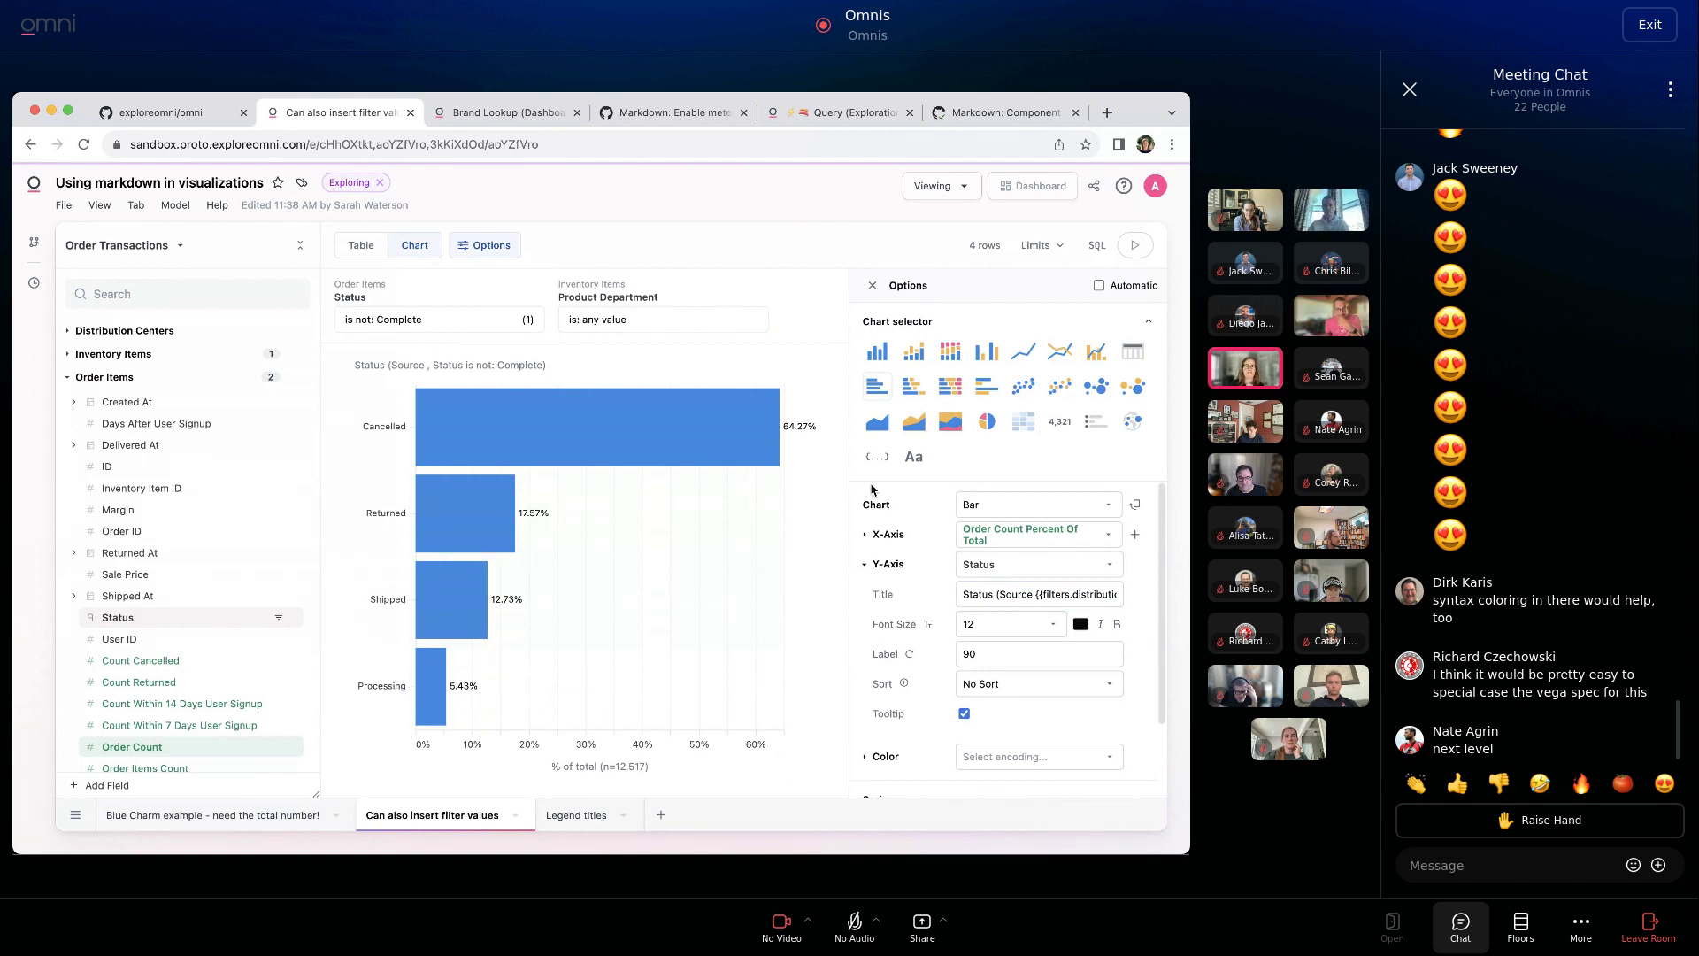
mouse_move(559, 411)
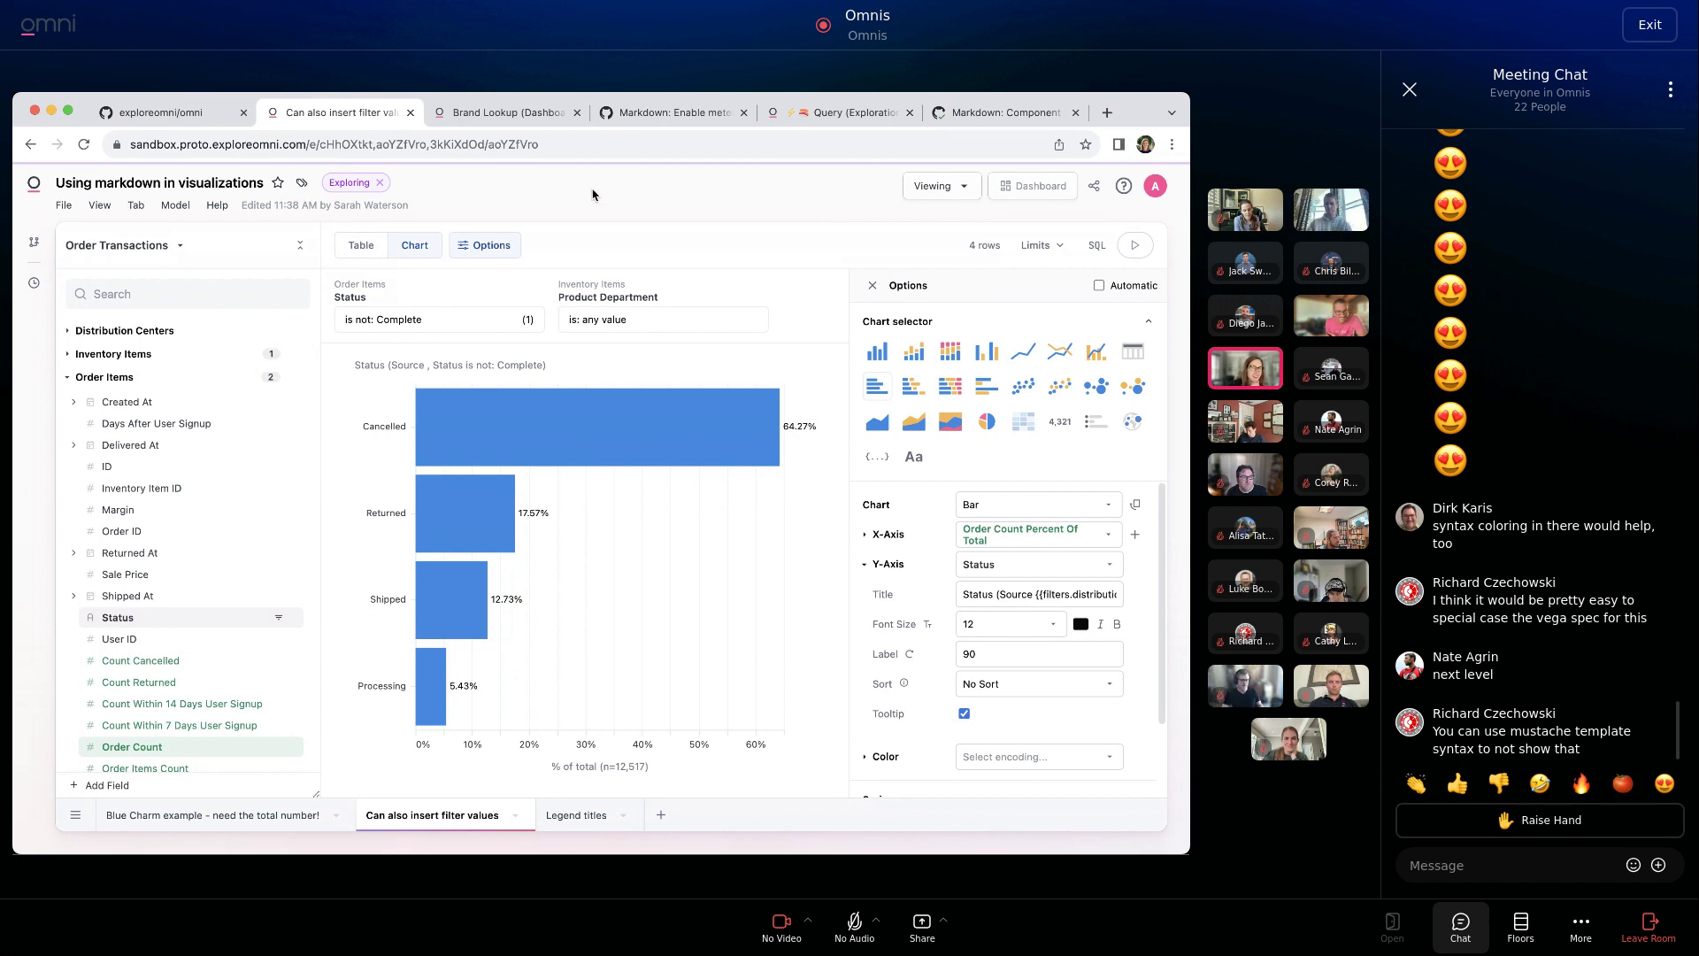
Switch to the Brand Lookup dashboard and open its store map tile for exploration.
left_click(509, 117)
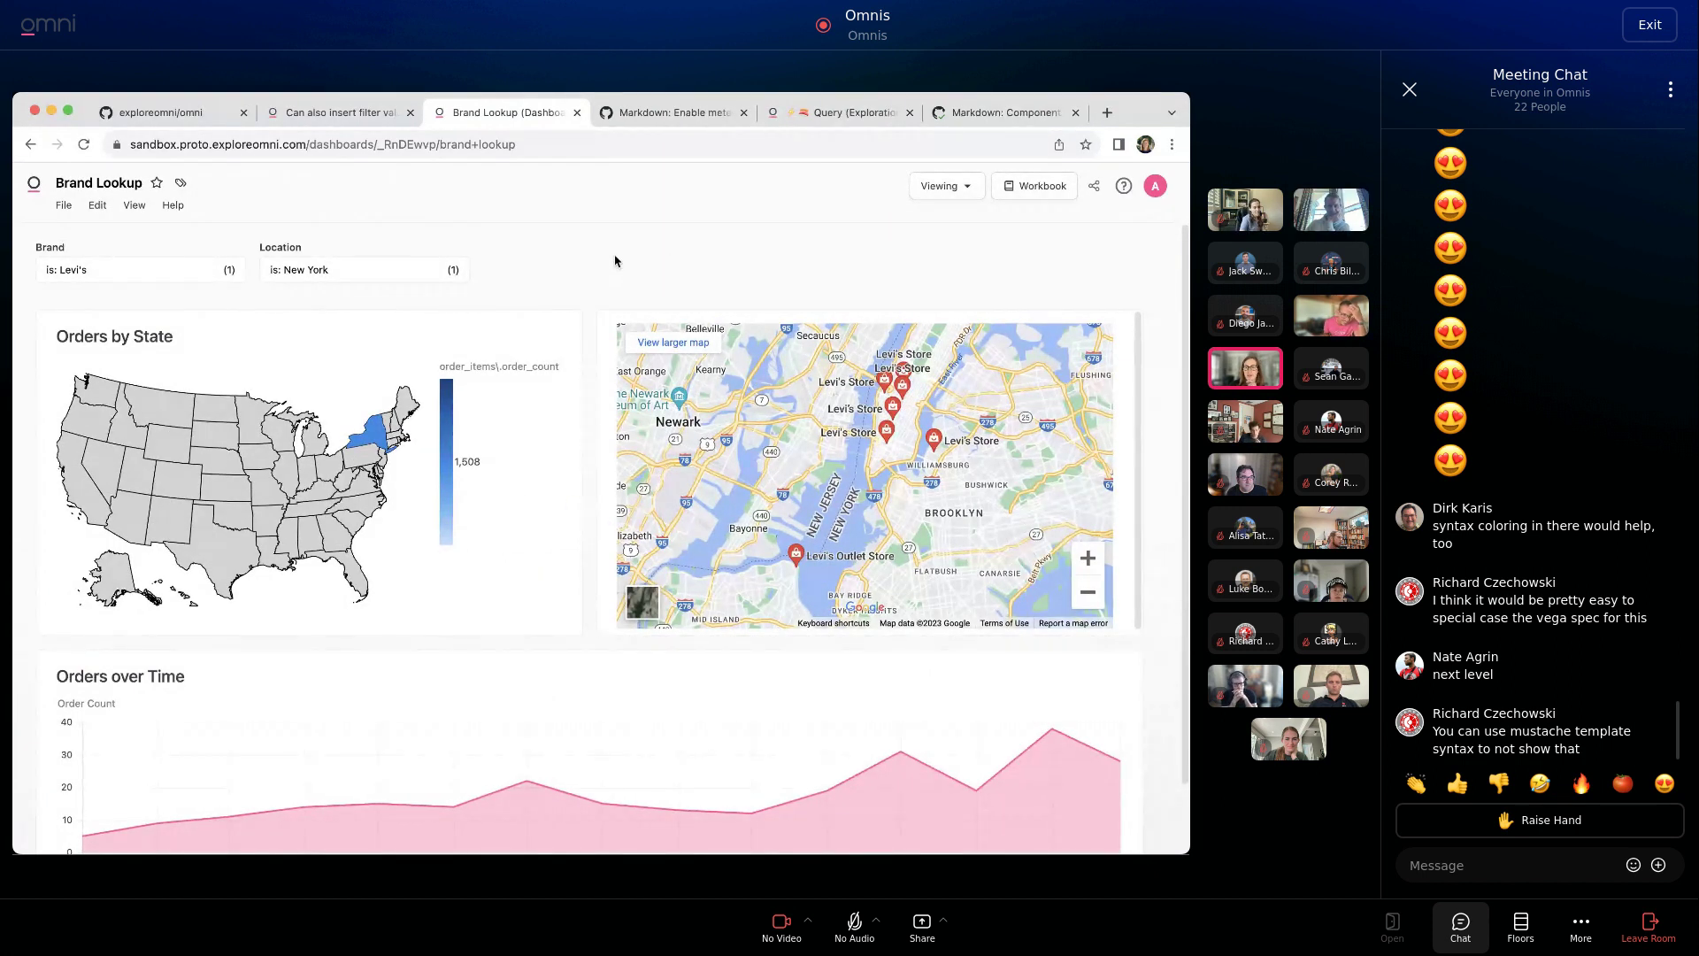
left_click(1135, 325)
left_click(1095, 348)
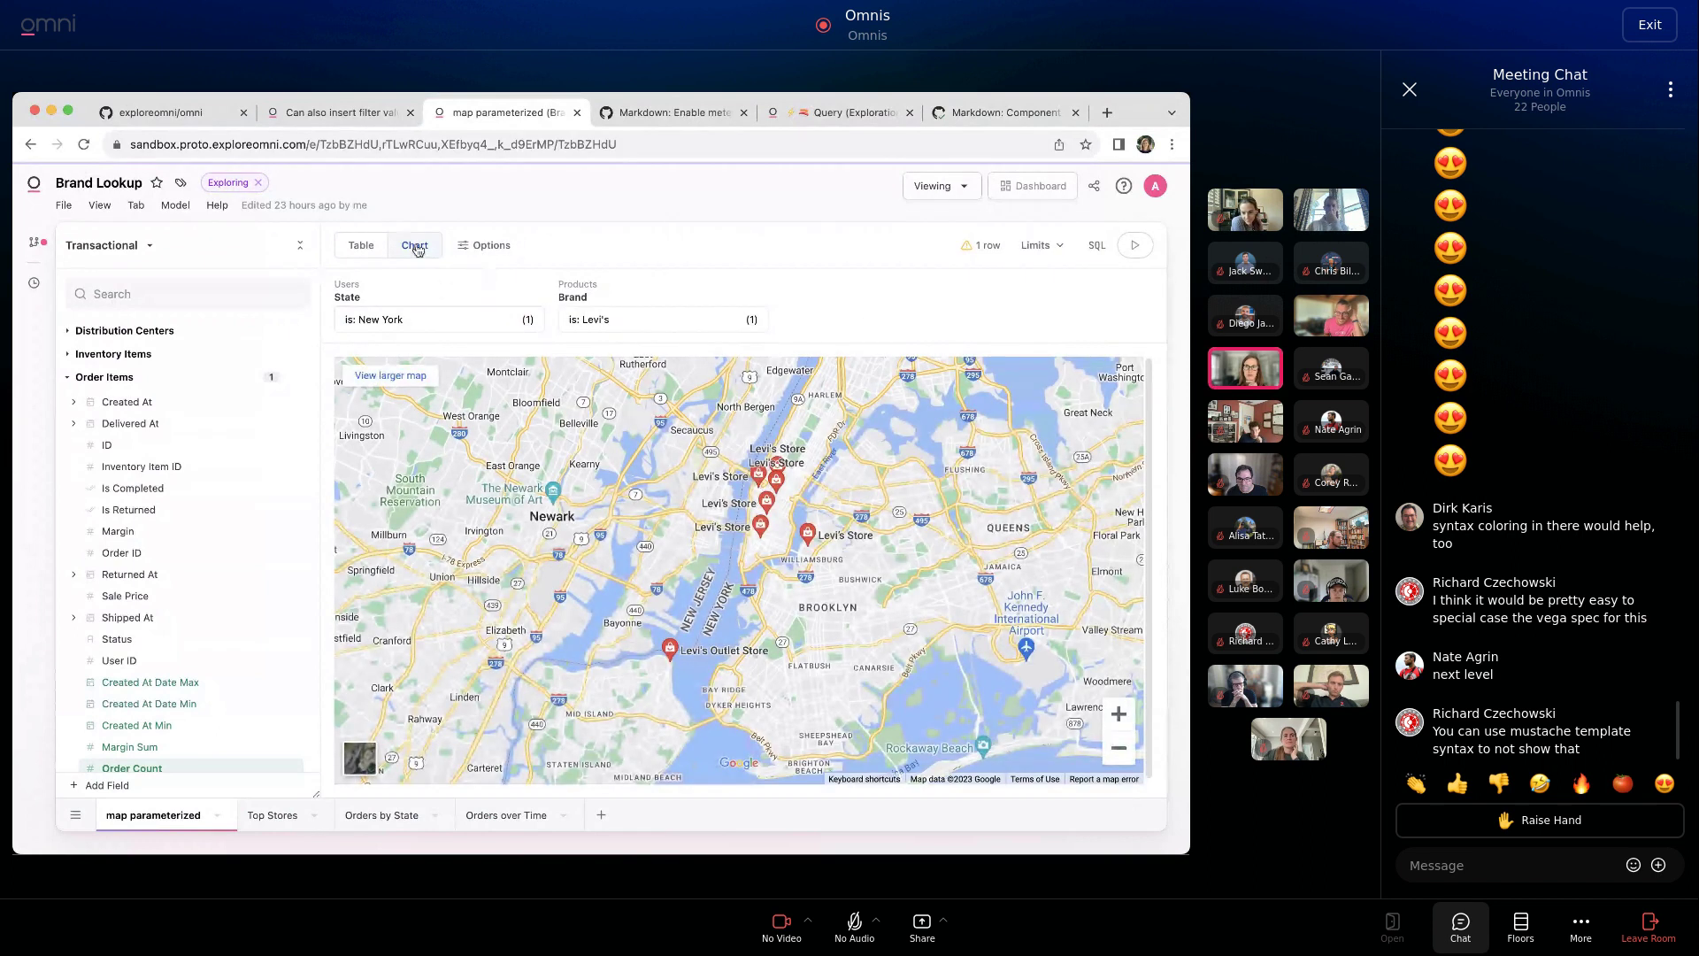
Examine the brand, city and state references in the map's iframe markdown, and view the underlying results table.
left_click(488, 246)
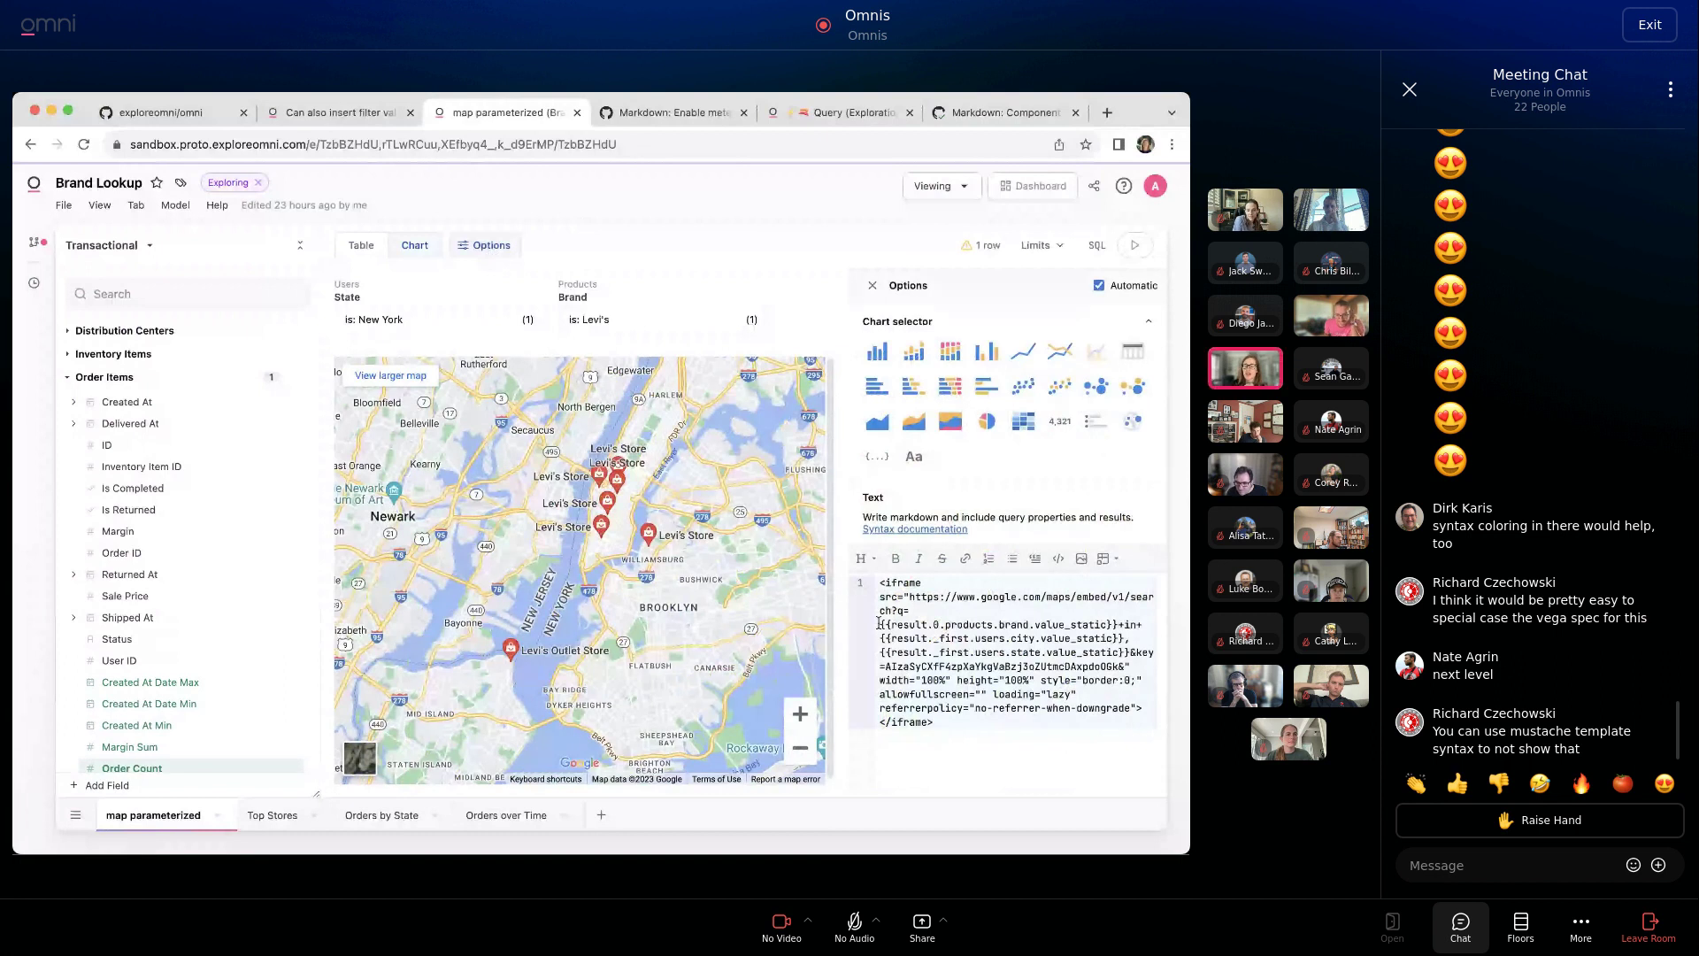
left_click_drag(882, 624, 1107, 625)
left_click_drag(882, 638, 1121, 638)
left_click(363, 245)
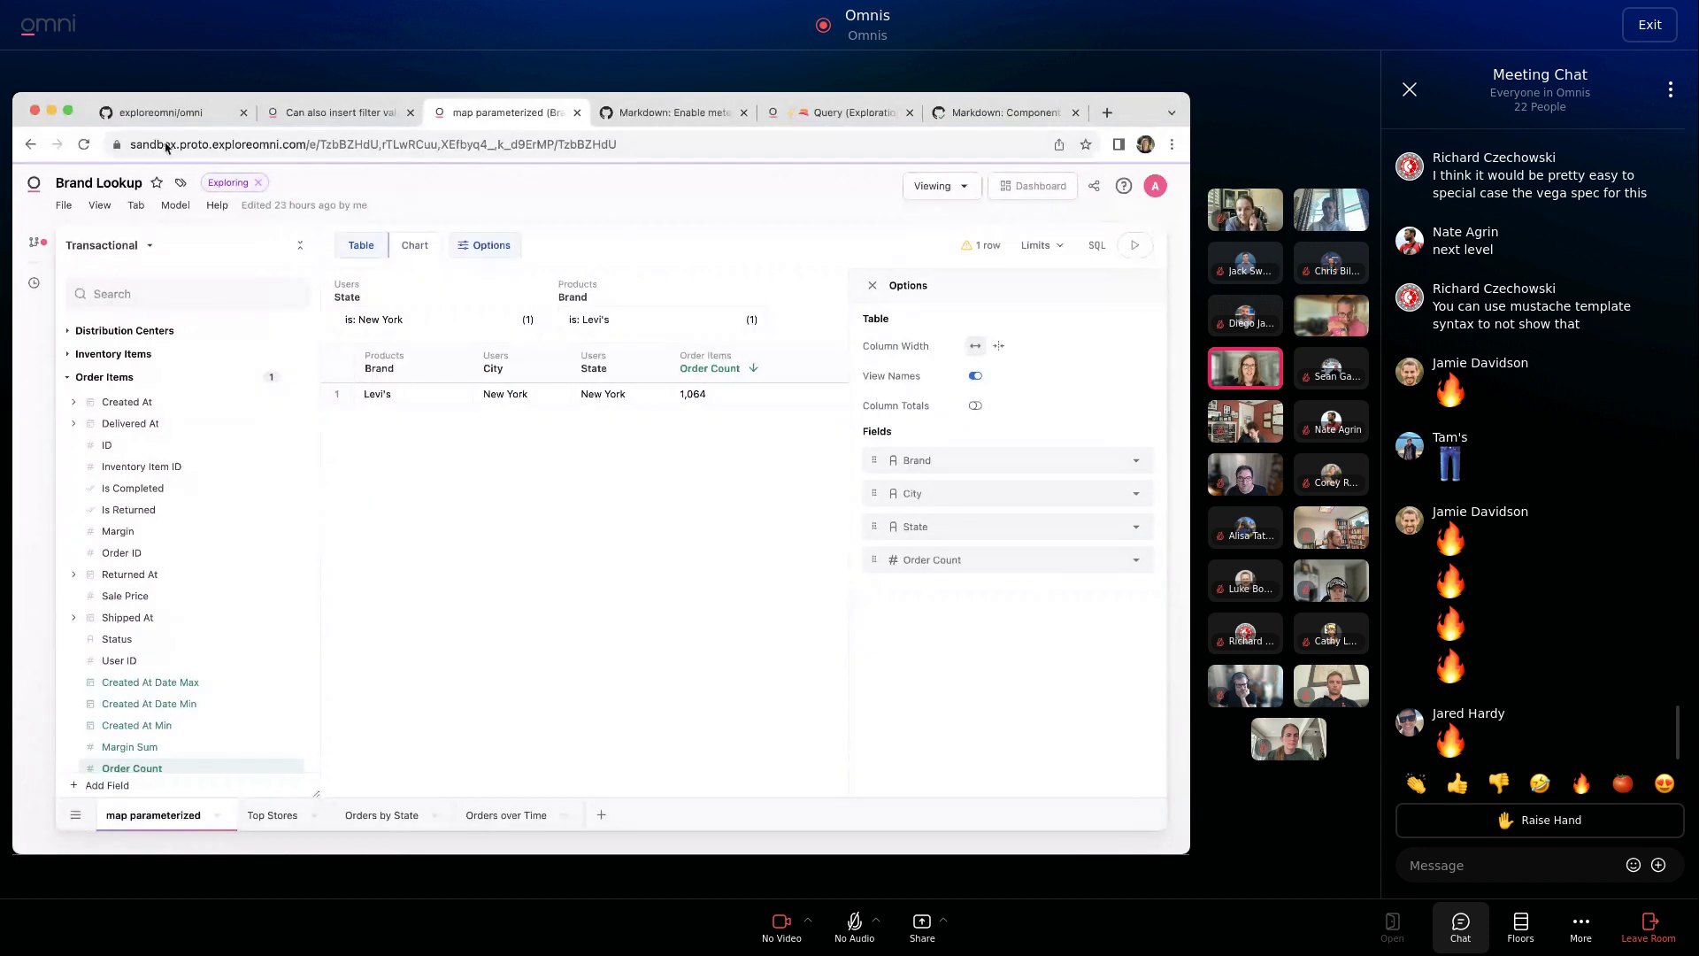
Leave the map exploration and return to the Brand Lookup dashboard.
left_click(24, 117)
left_click(258, 184)
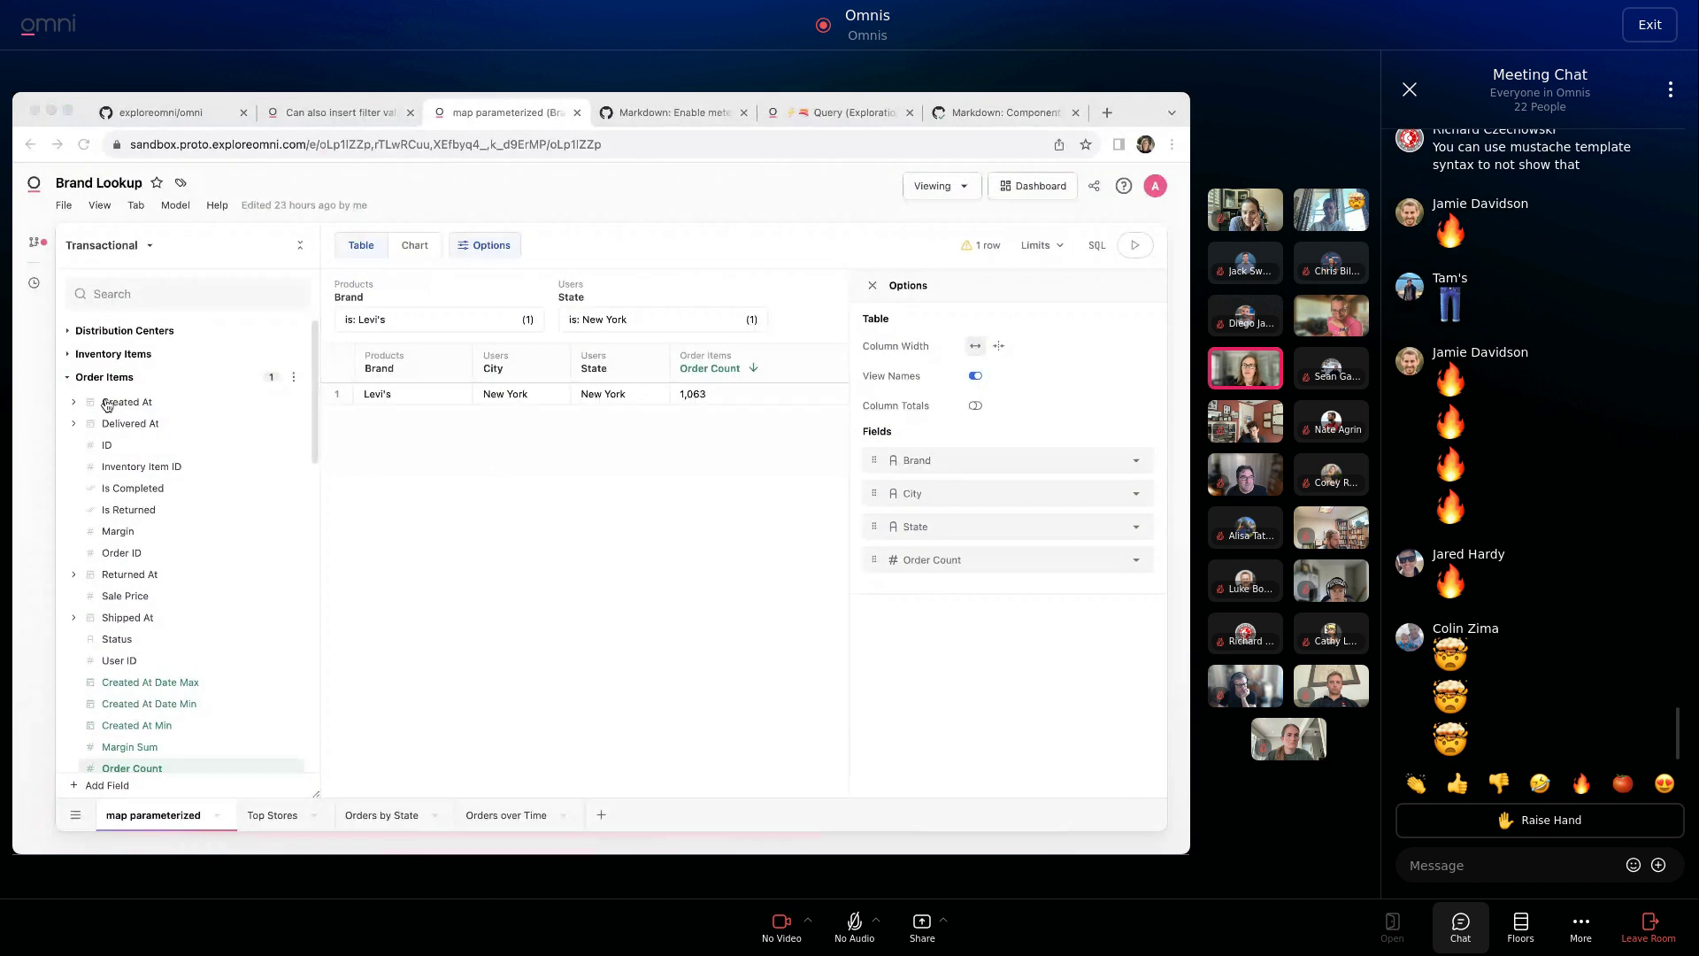
left_click(1031, 185)
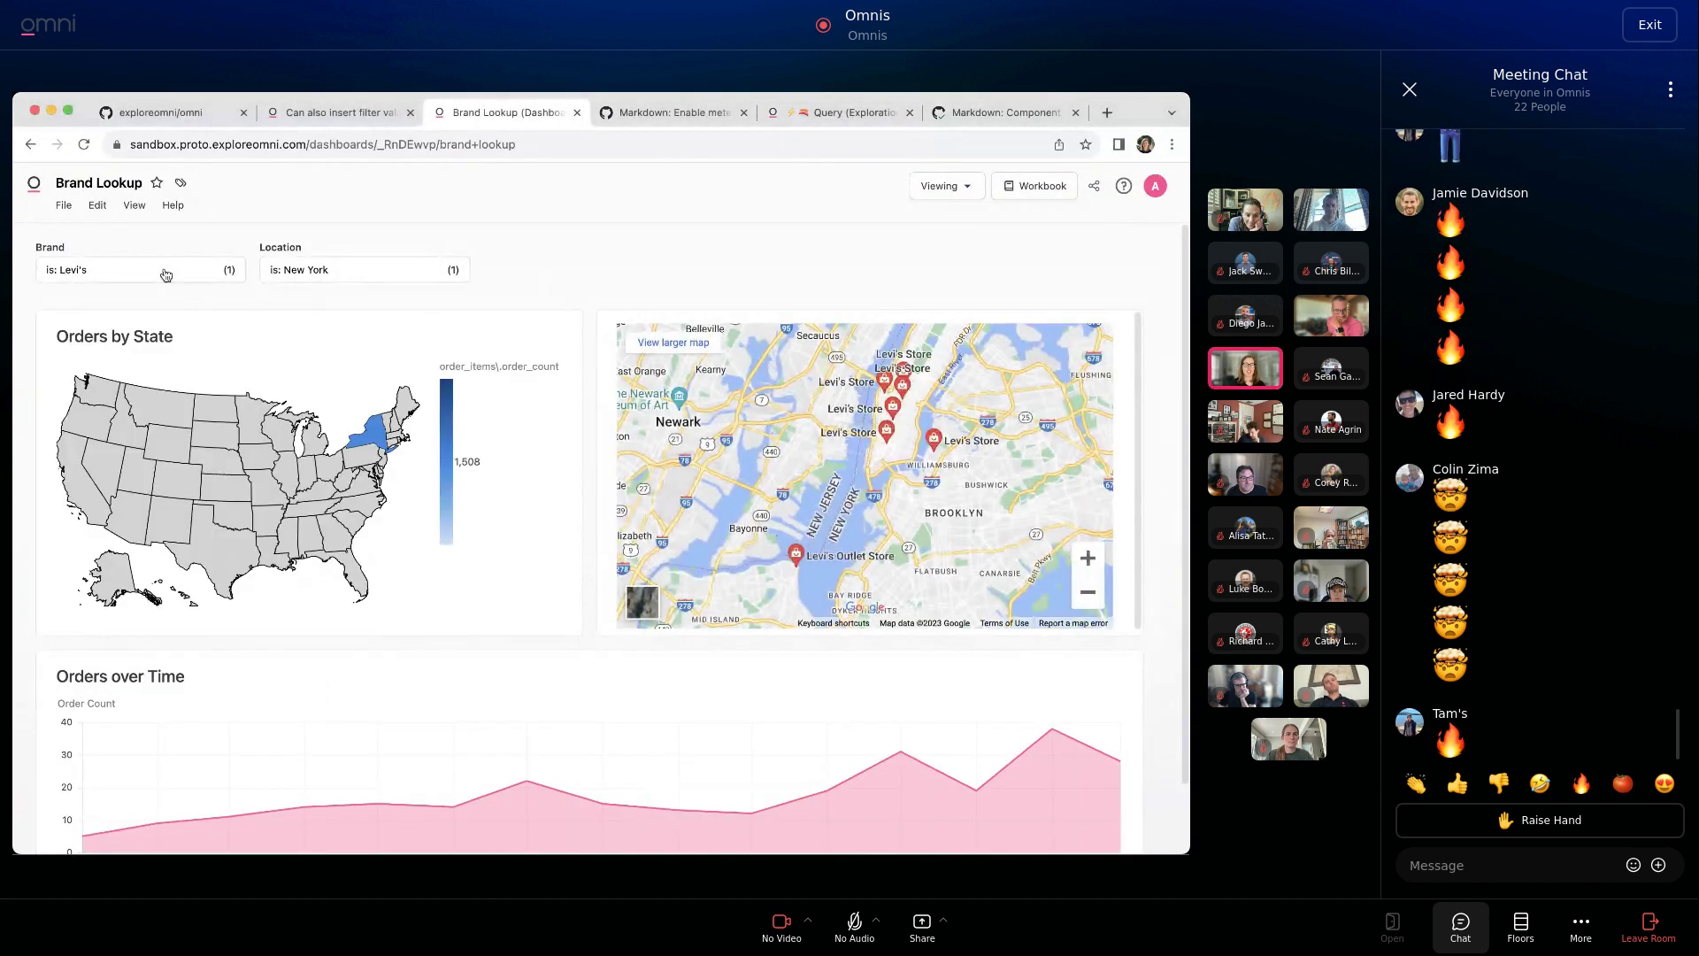
Set the dashboard's Location filter to California.
left_click(306, 271)
type("calif")
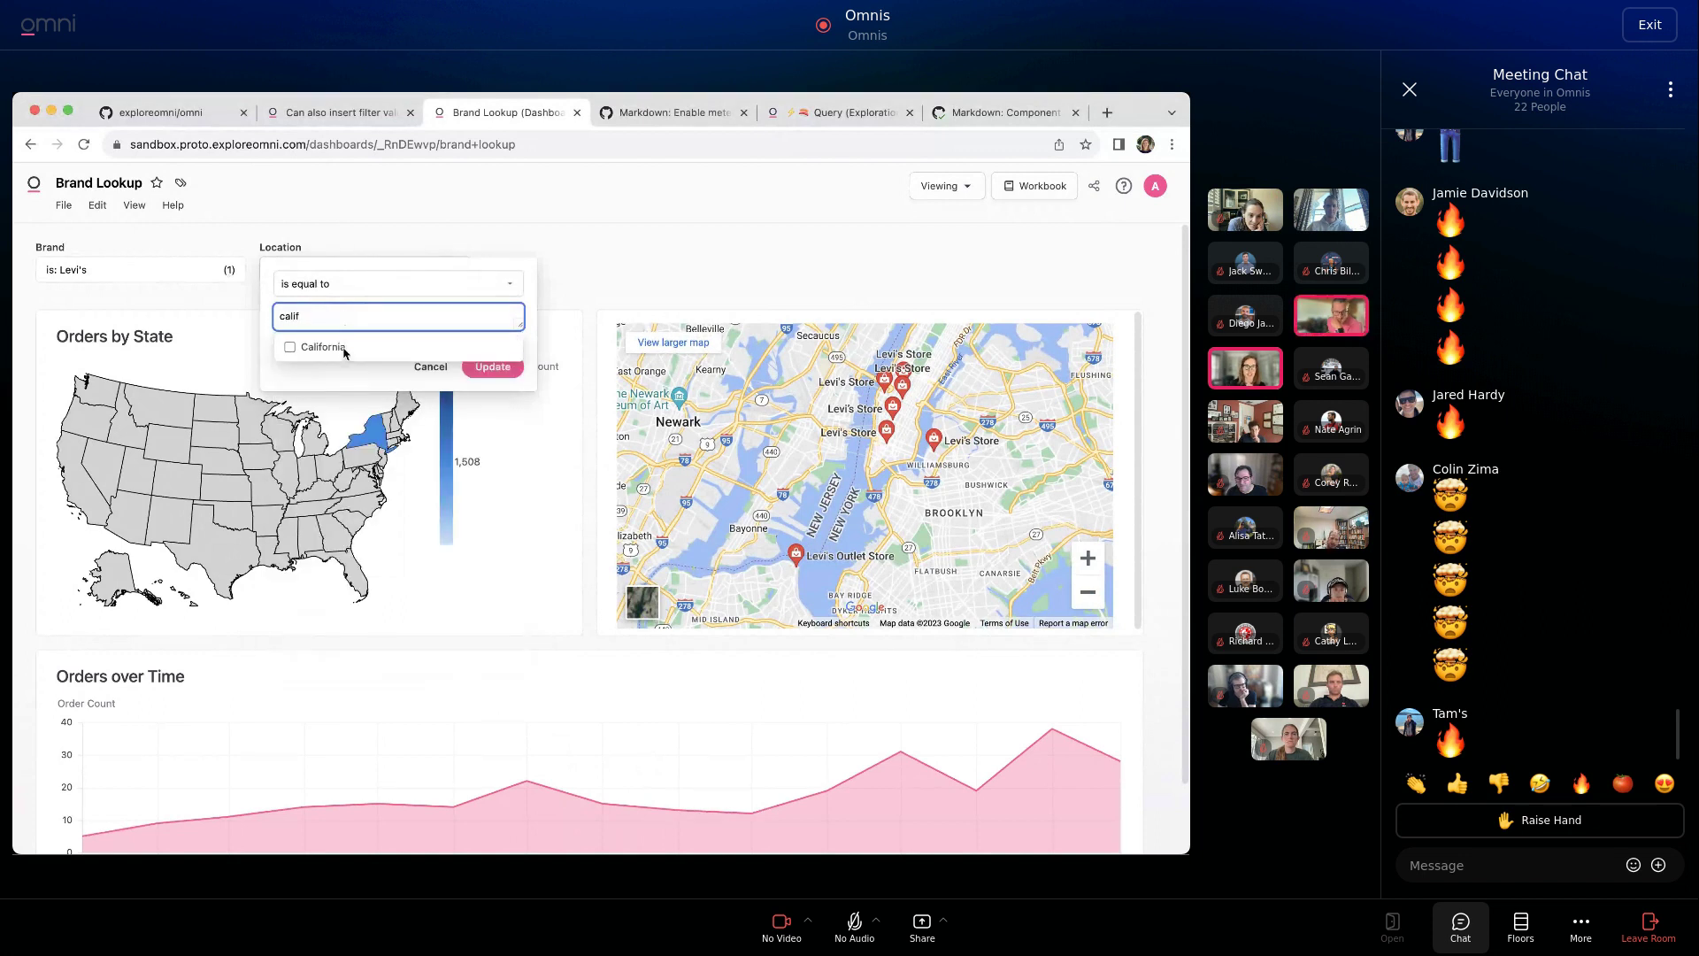
left_click(320, 347)
left_click(568, 326)
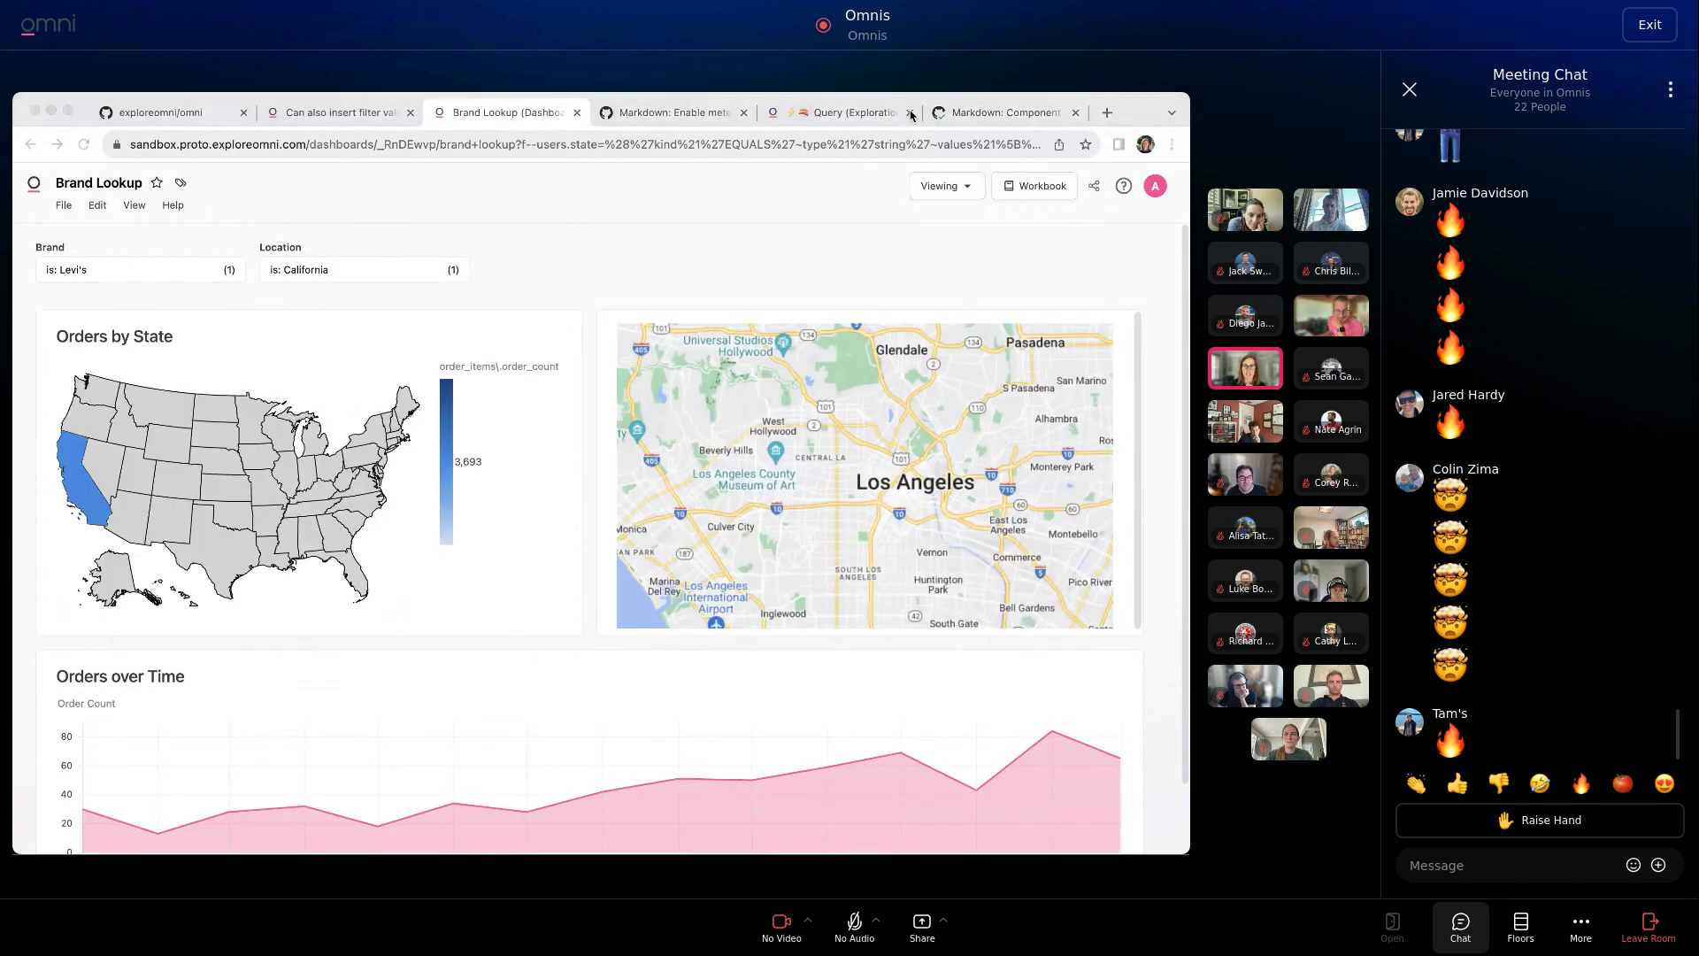
left_click(866, 448)
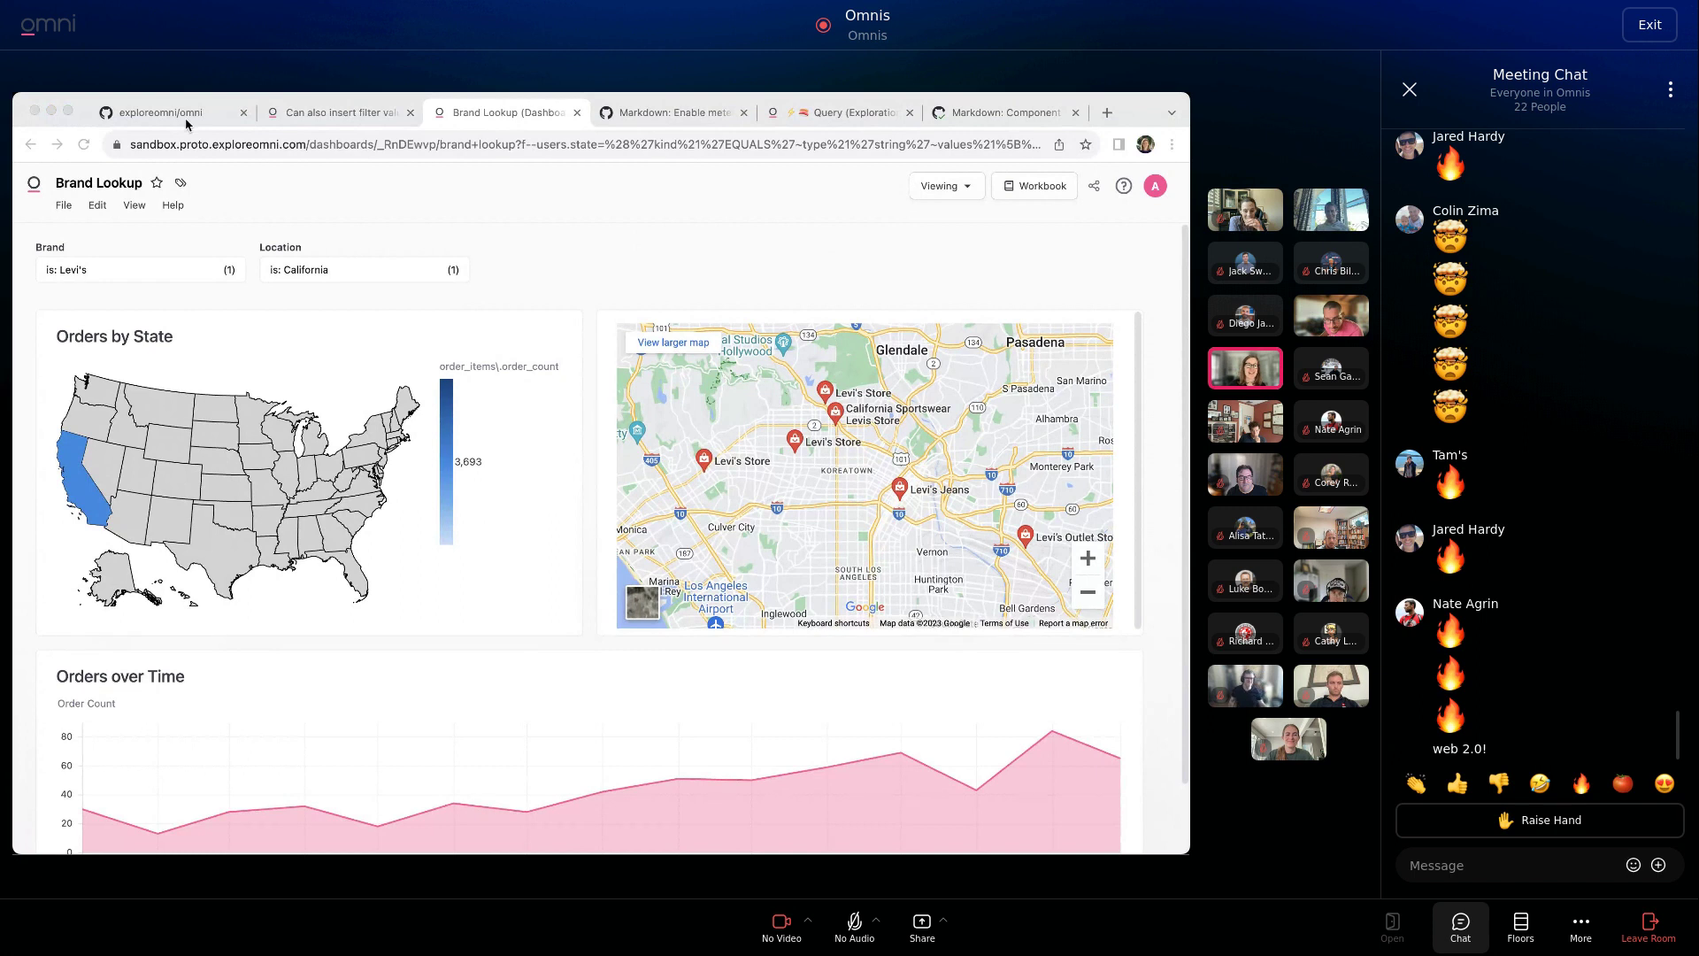
left_click(462, 203)
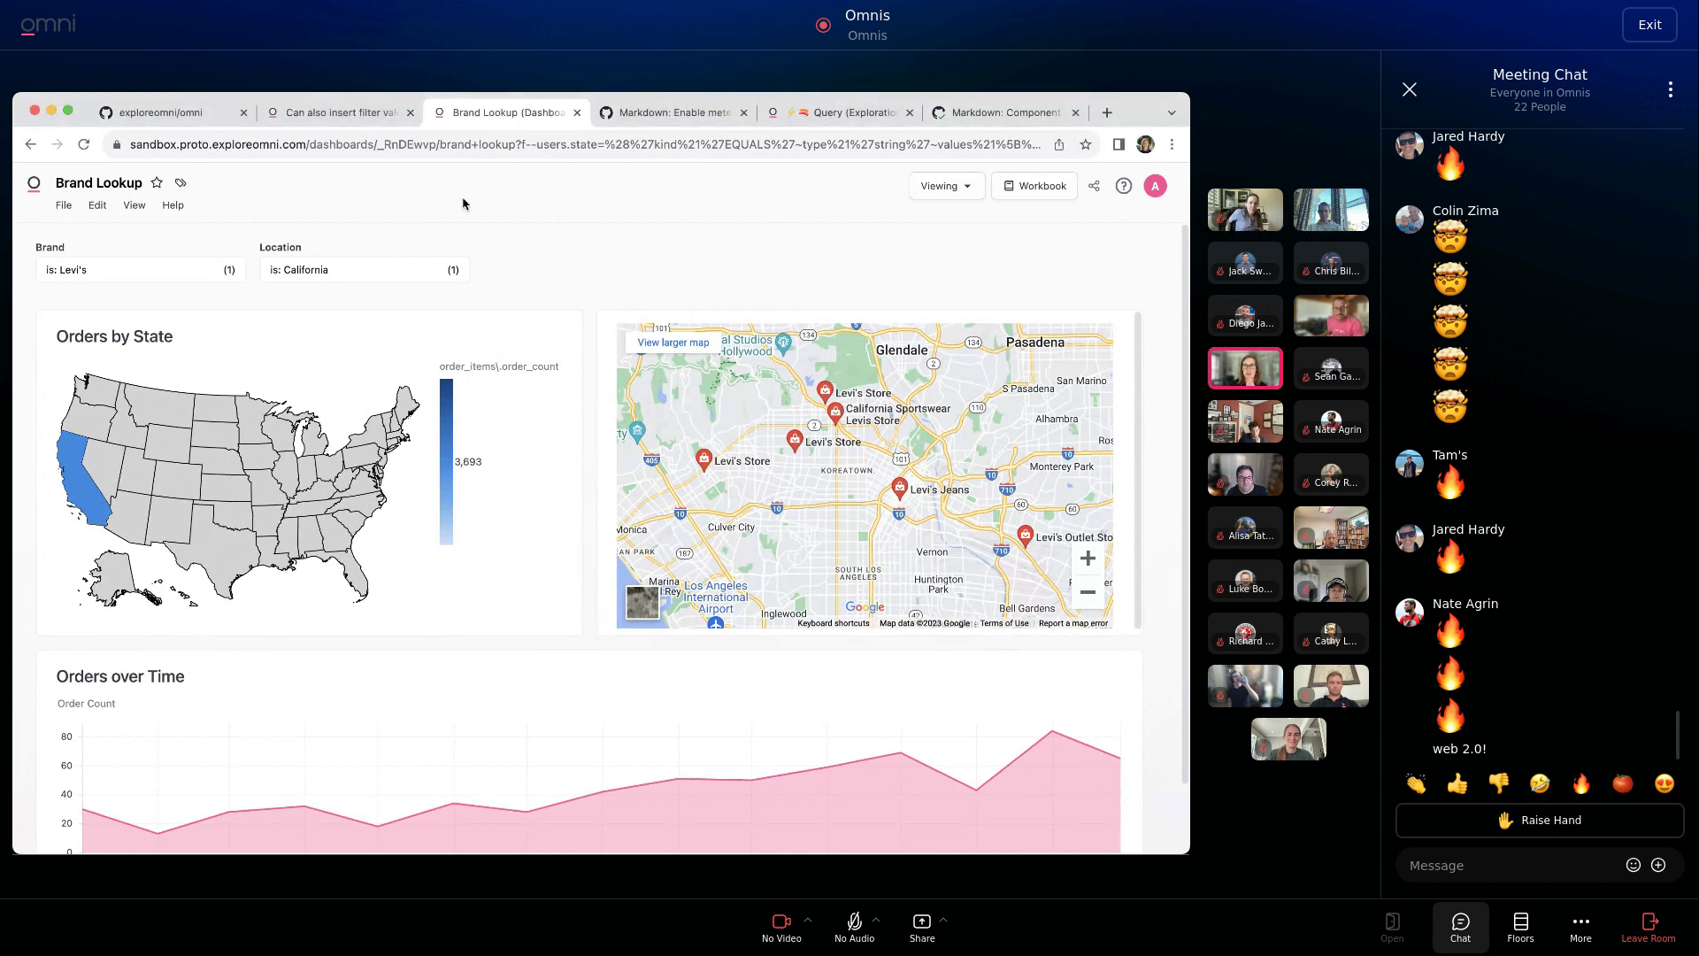
View the GitHub pull requests for the markdown Component X and the meter/progress elements.
left_click(1014, 123)
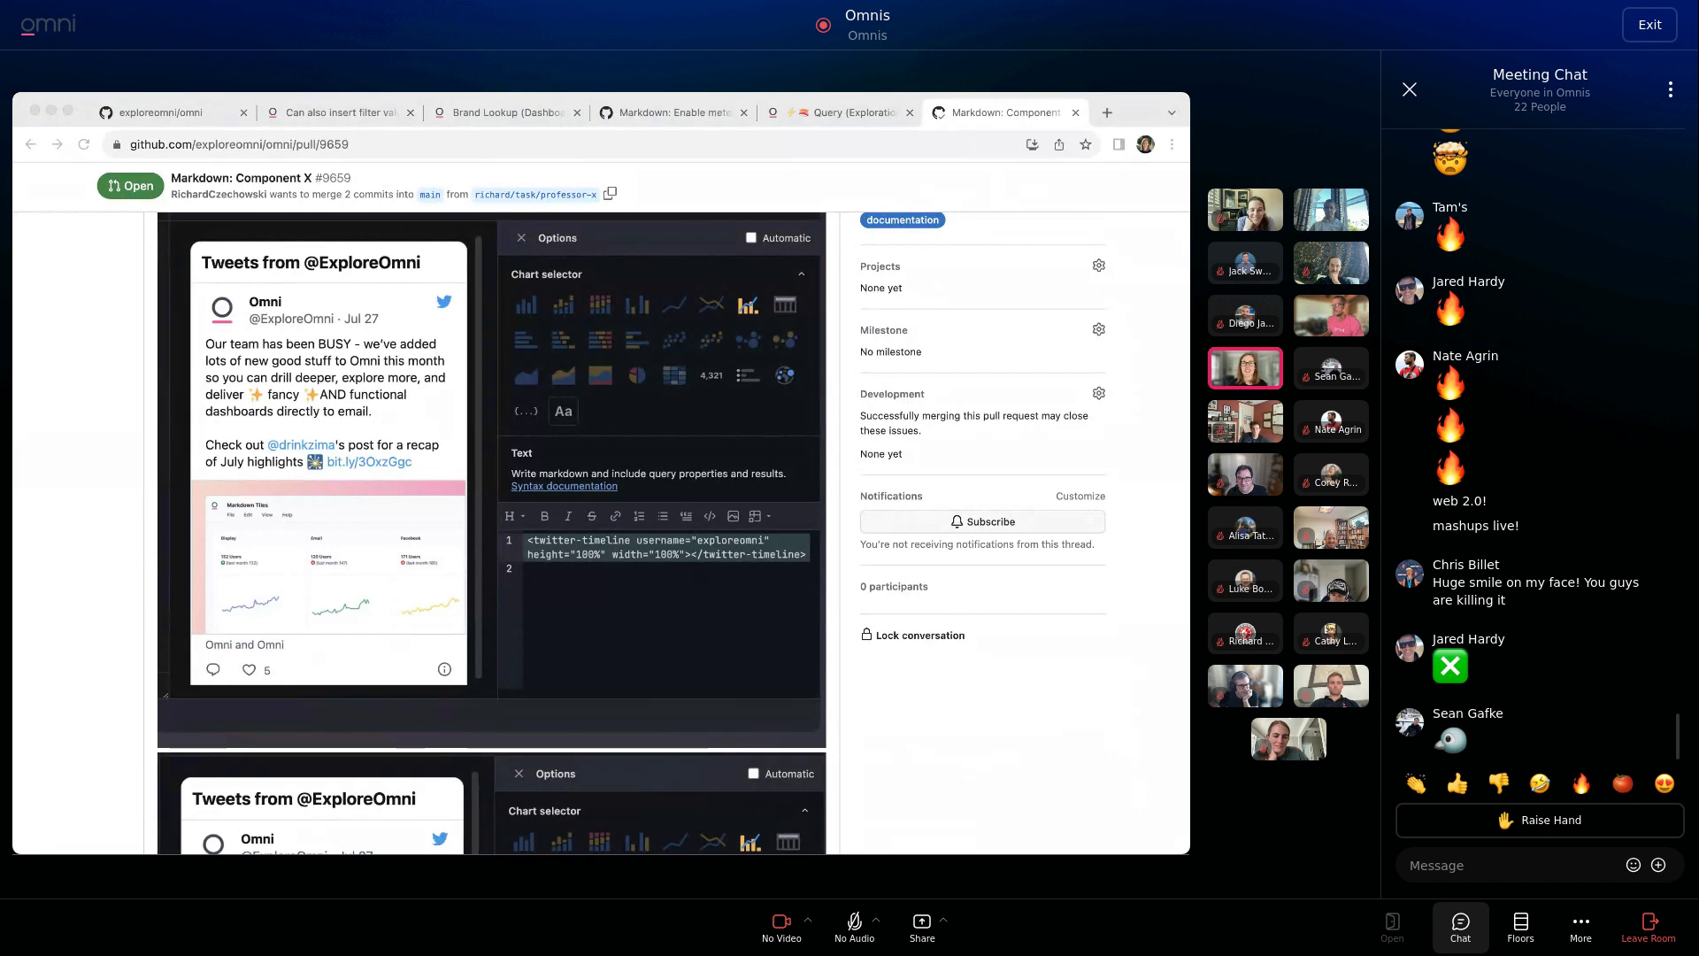
left_click(627, 117)
key("super+Tab")
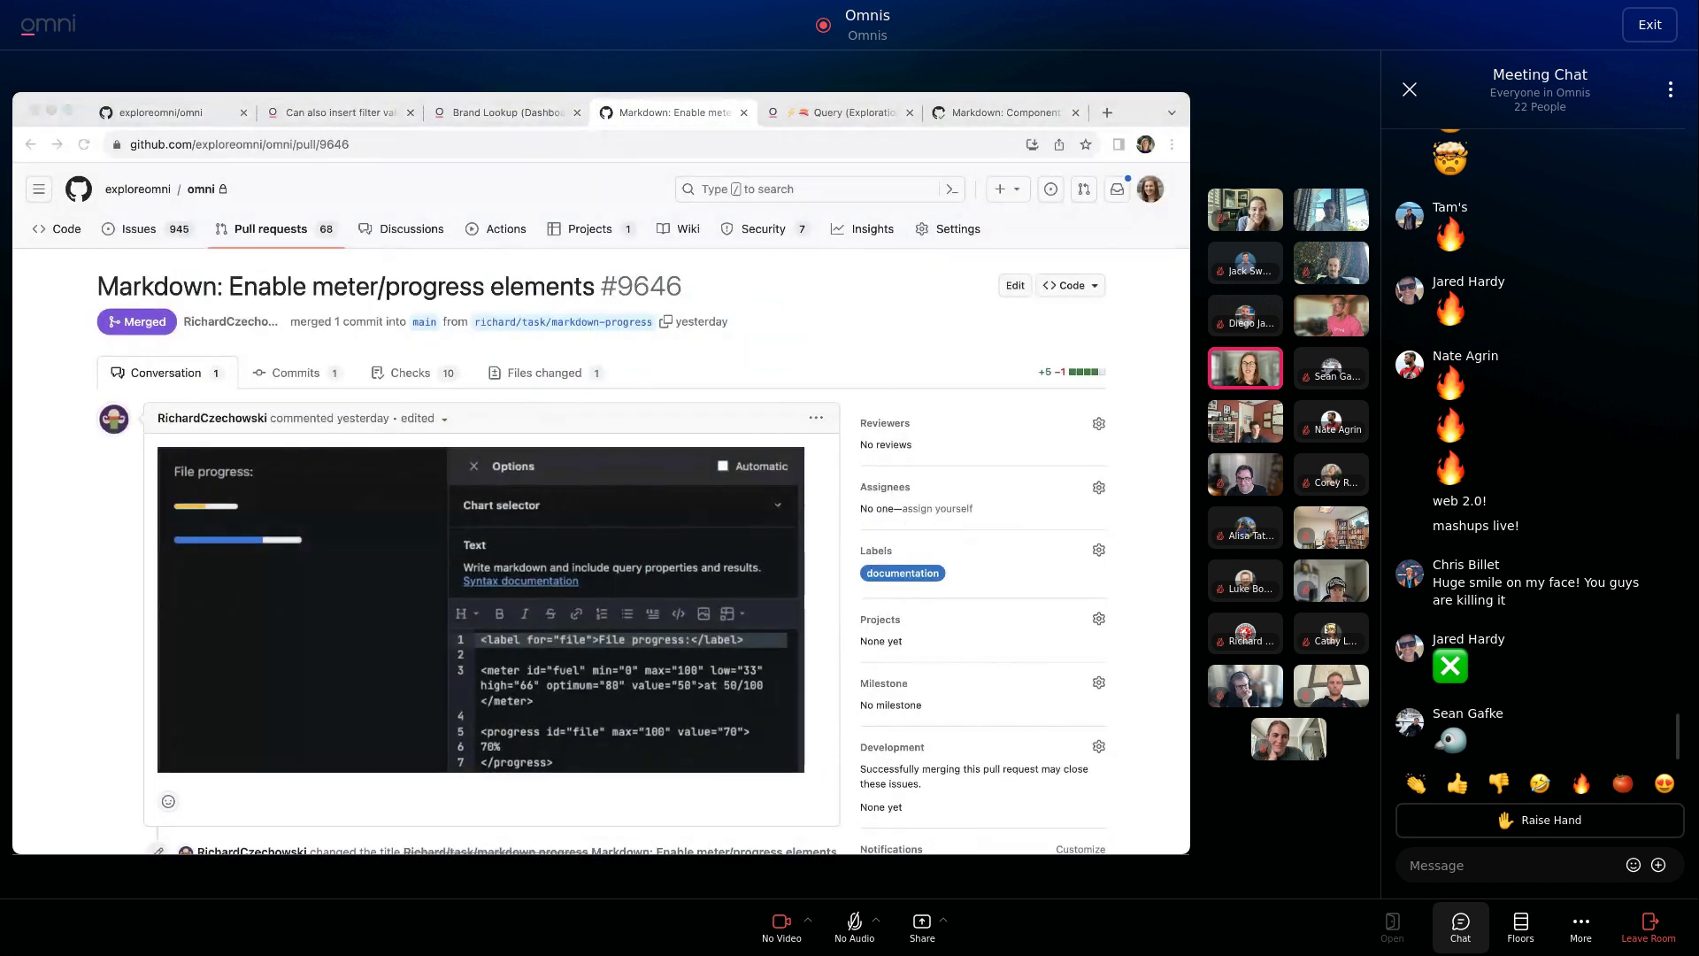
left_click(845, 279)
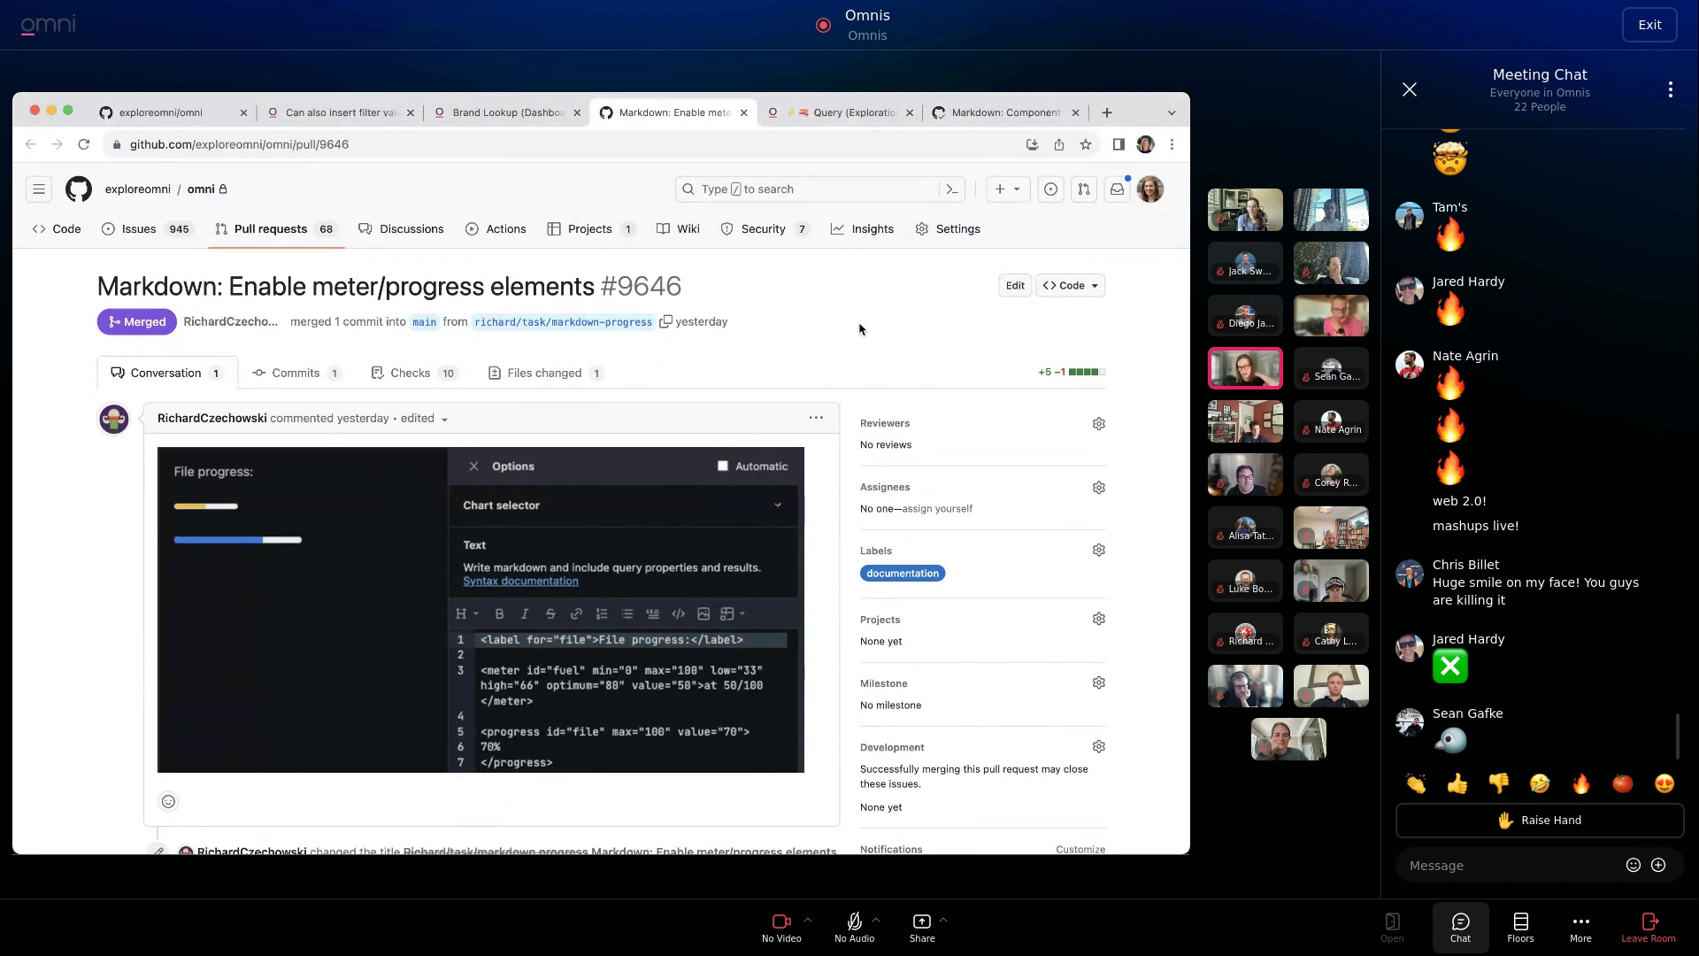